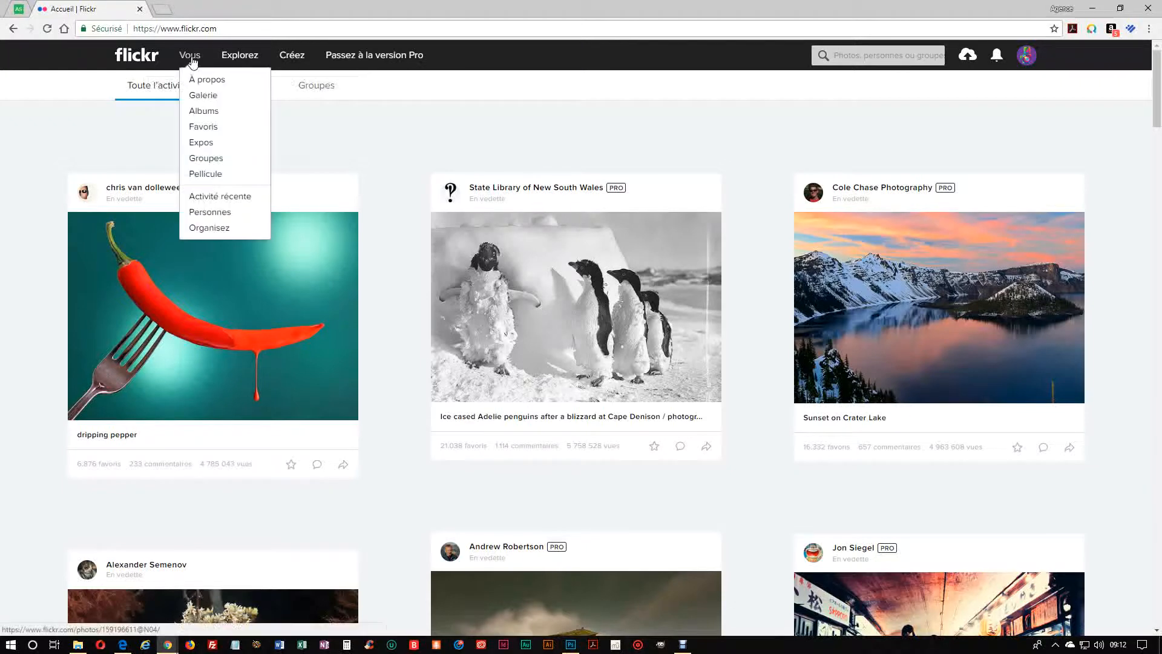
# - Open the photo uploader from the albums page and add the first two JPG files in the FLICKR folder
pyautogui.click(196, 99)
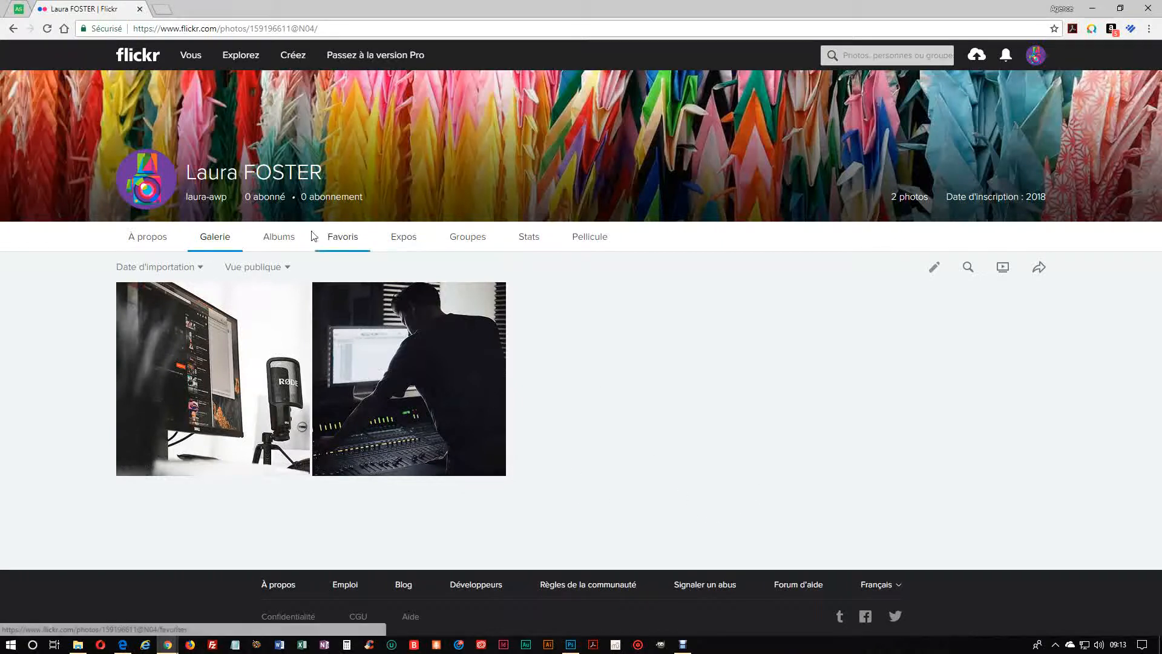
pyautogui.click(291, 241)
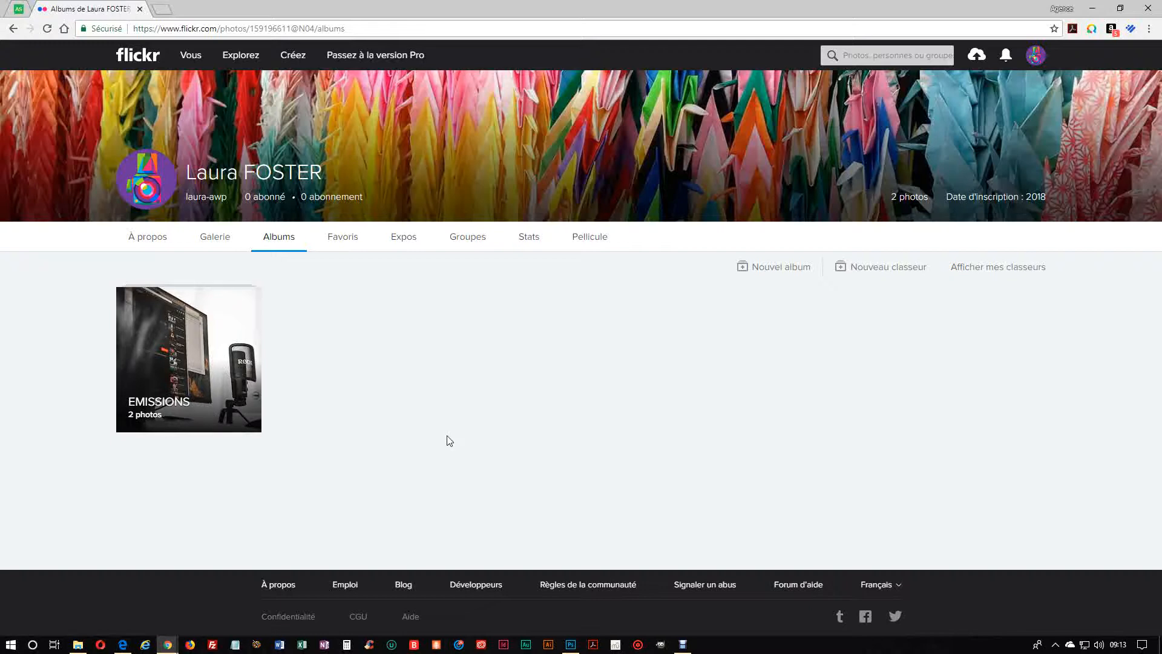
pyautogui.click(979, 55)
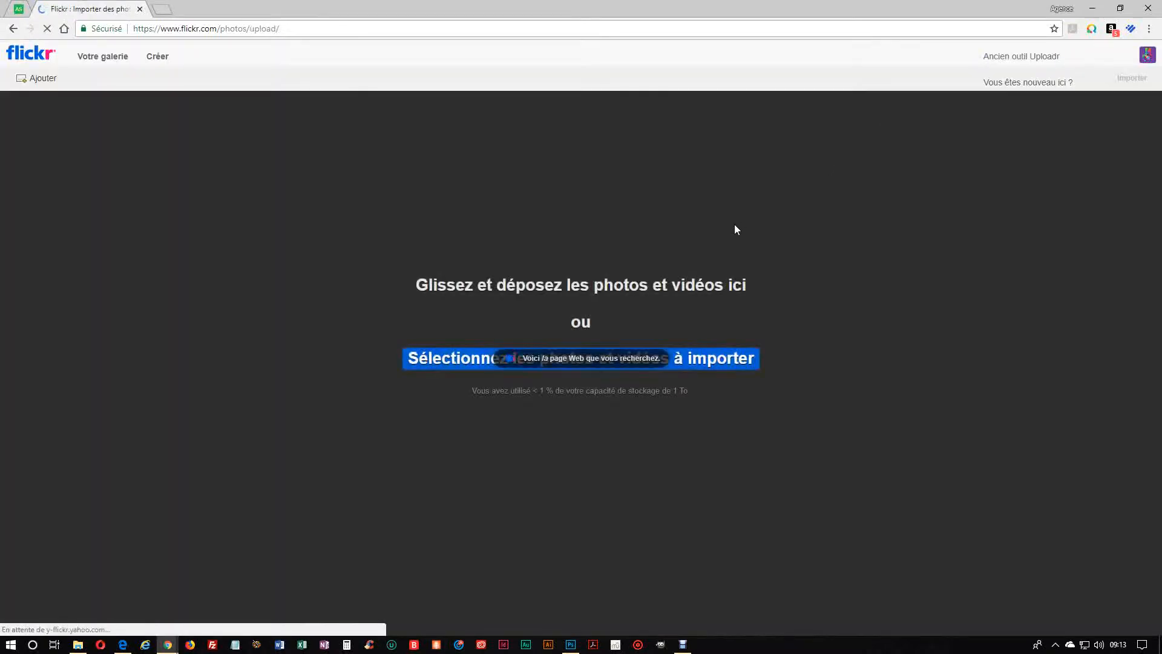
pyautogui.click(461, 359)
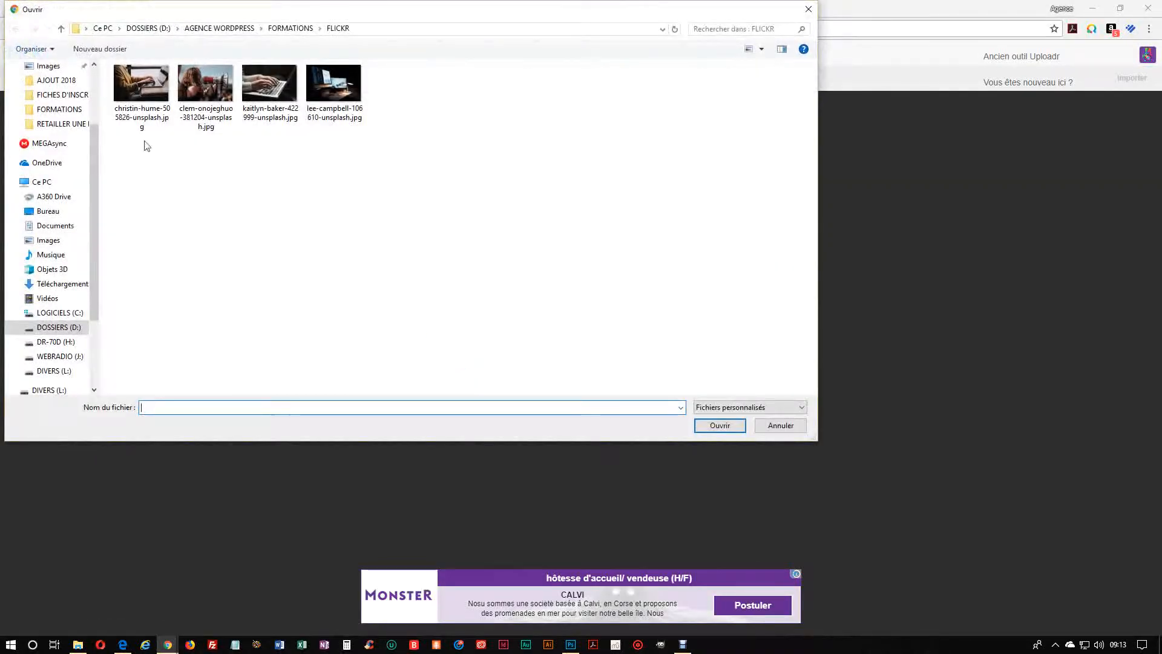
pyautogui.moveTo(143, 155); pyautogui.dragTo(209, 69)
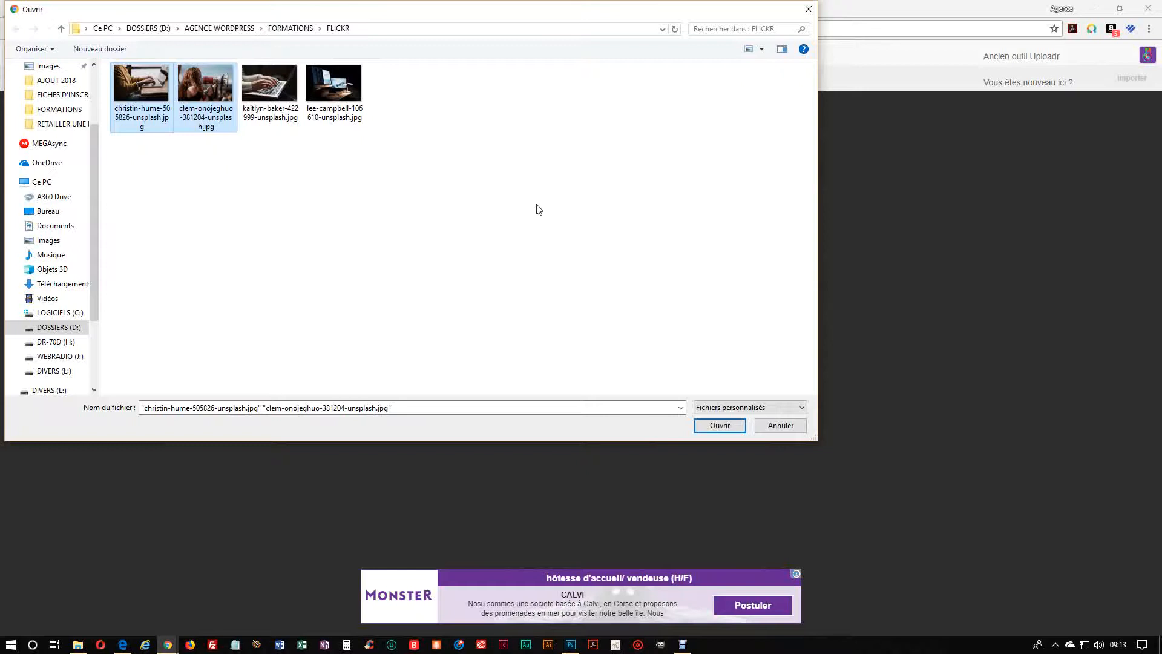
pyautogui.click(713, 426)
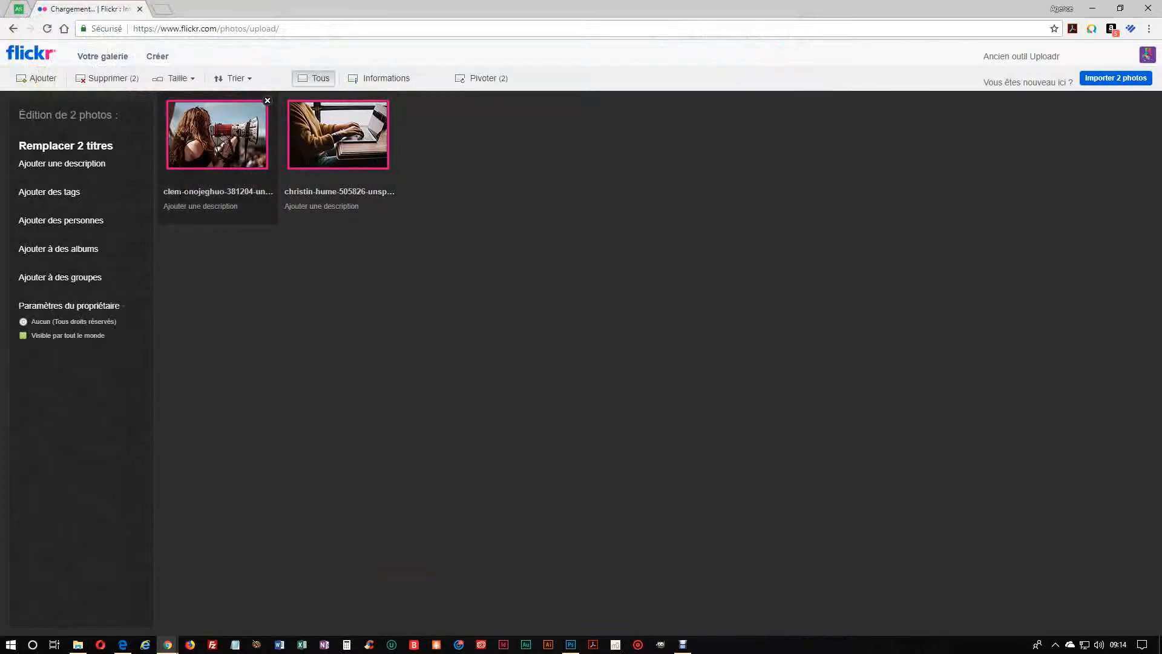
# - Title the megaphone photo TITRE_1 and the laptop photo IMAGE_2018, and open each photo's description for editing
pyautogui.click(189, 191)
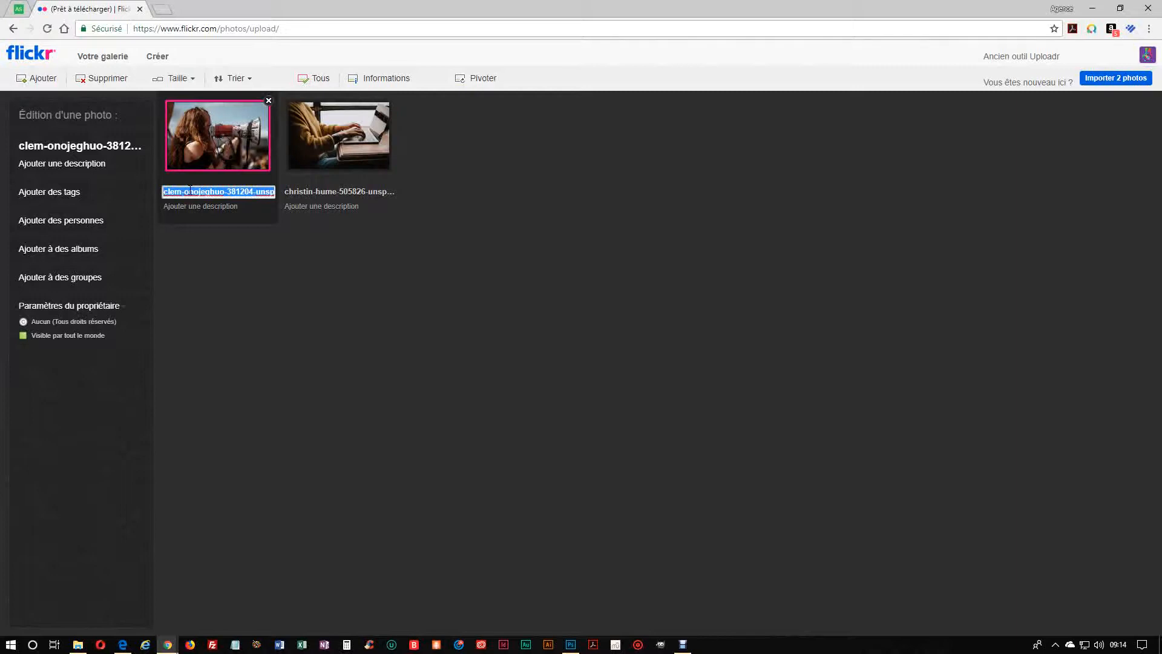
pyautogui.write('TITRE_1')
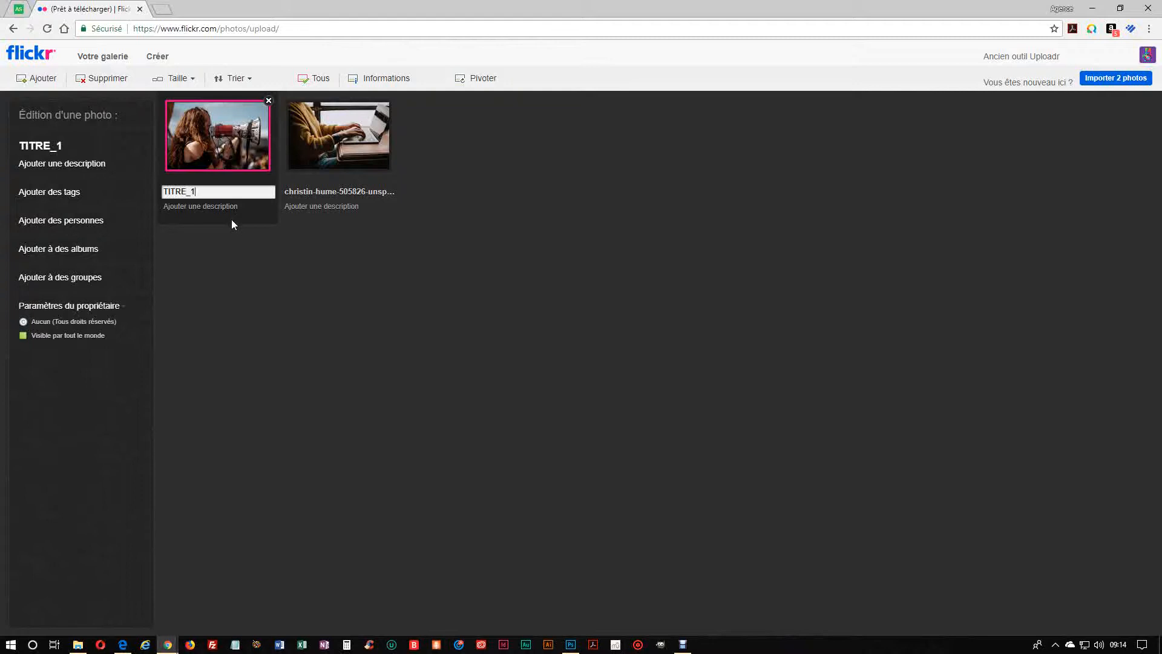
pyautogui.click(287, 222)
pyautogui.click(319, 191)
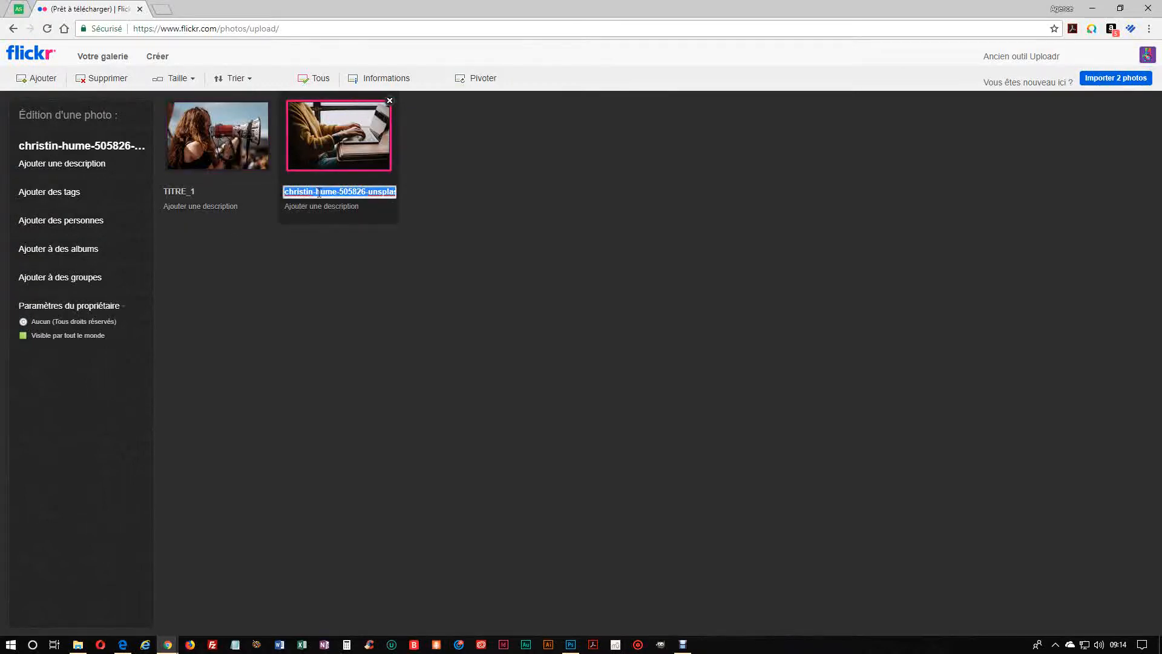
pyautogui.write('IMAGE')
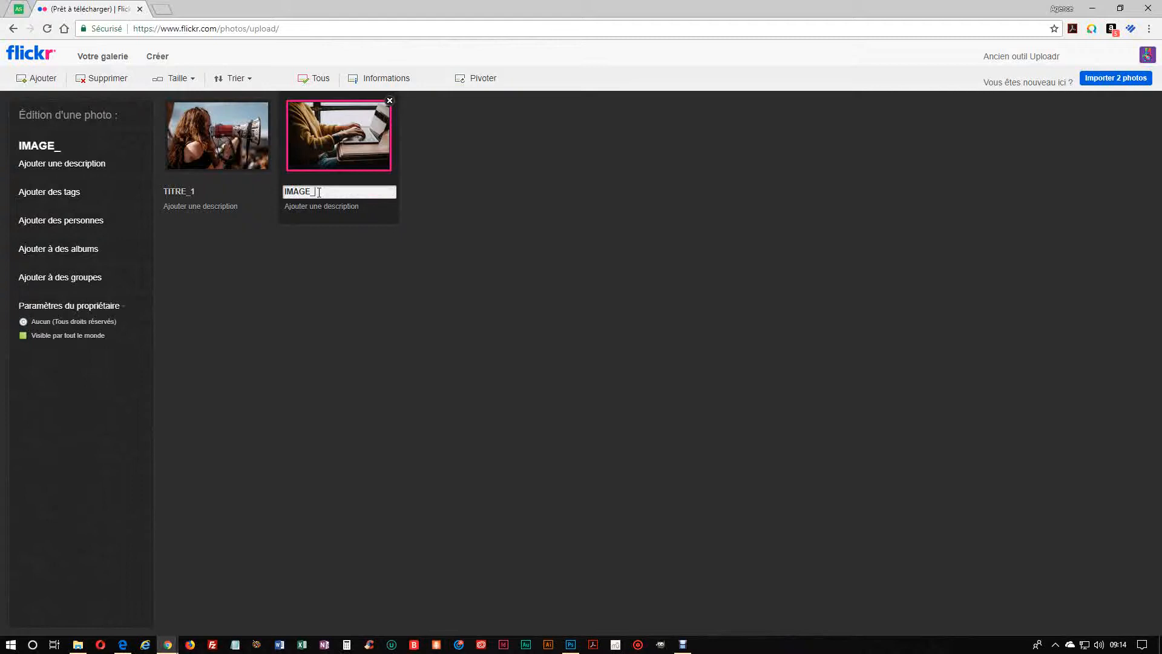
pyautogui.write('_2018')
pyautogui.click(321, 276)
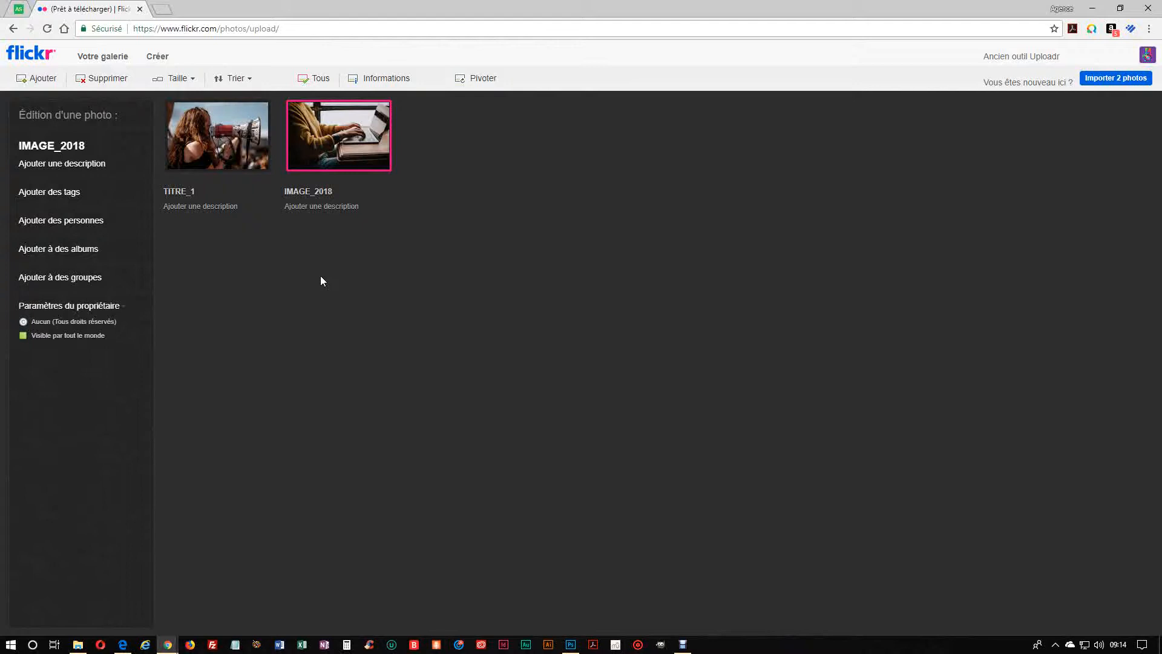
pyautogui.click(203, 207)
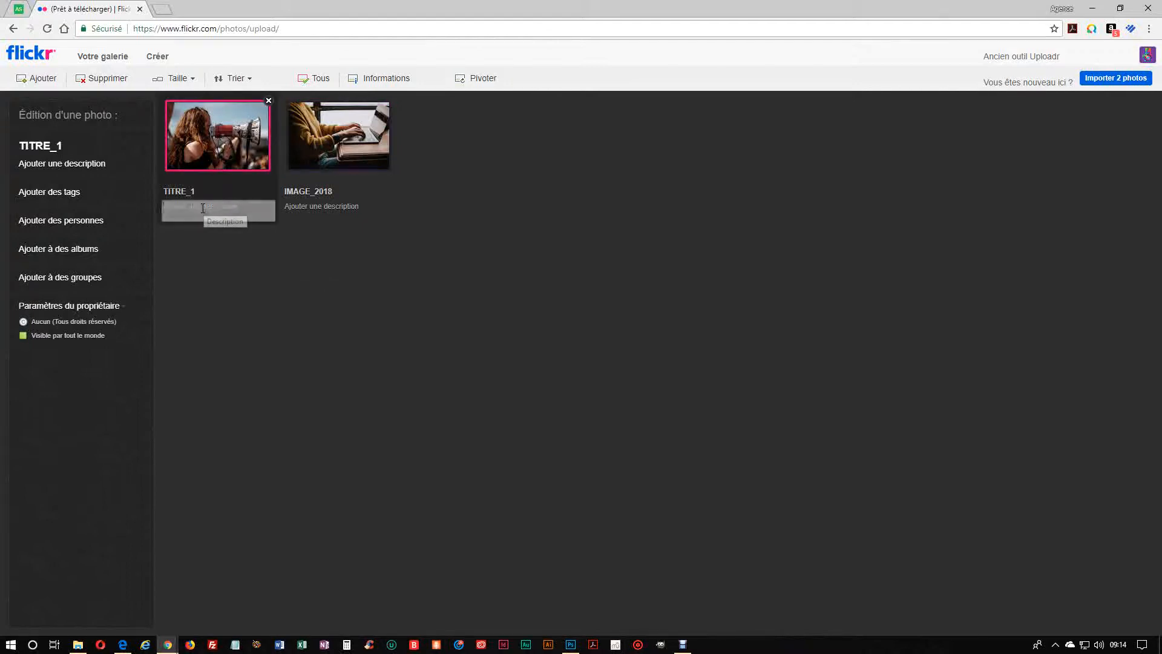
pyautogui.click(309, 207)
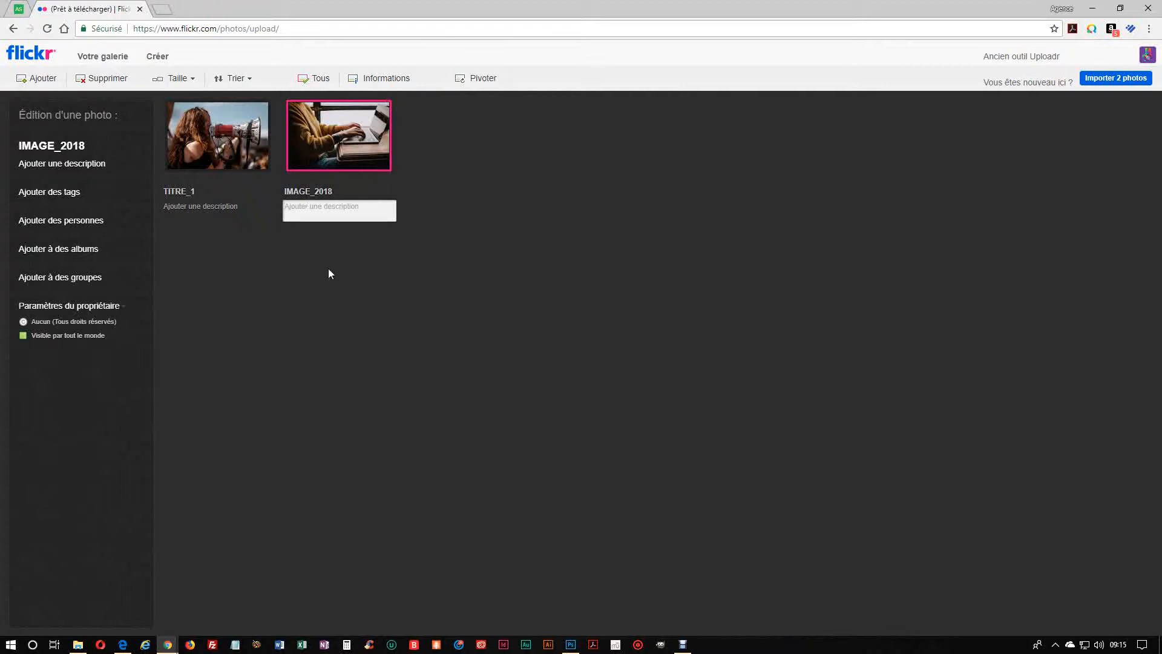
# - Select both photos and import them with public visibility
pyautogui.keyDown('ctrl'); pyautogui.click(218, 154); pyautogui.keyUp('ctrl')
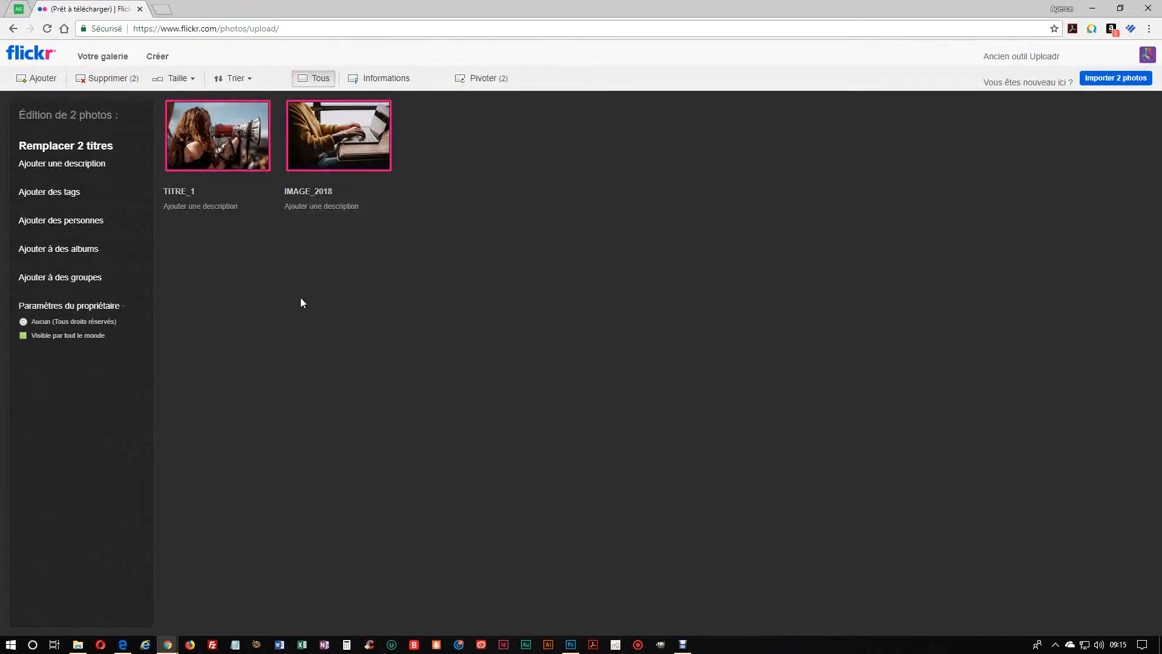
pyautogui.keyDown('ctrl'); pyautogui.click(231, 150); pyautogui.keyUp('ctrl')
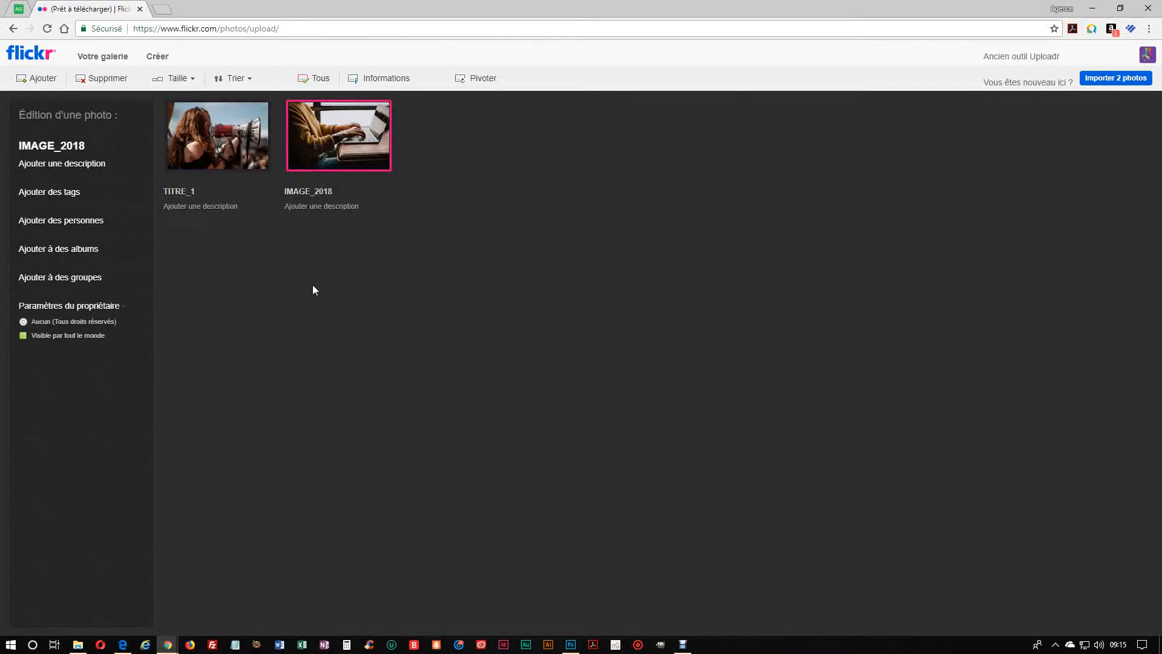
pyautogui.moveTo(221, 263); pyautogui.dragTo(373, 121)
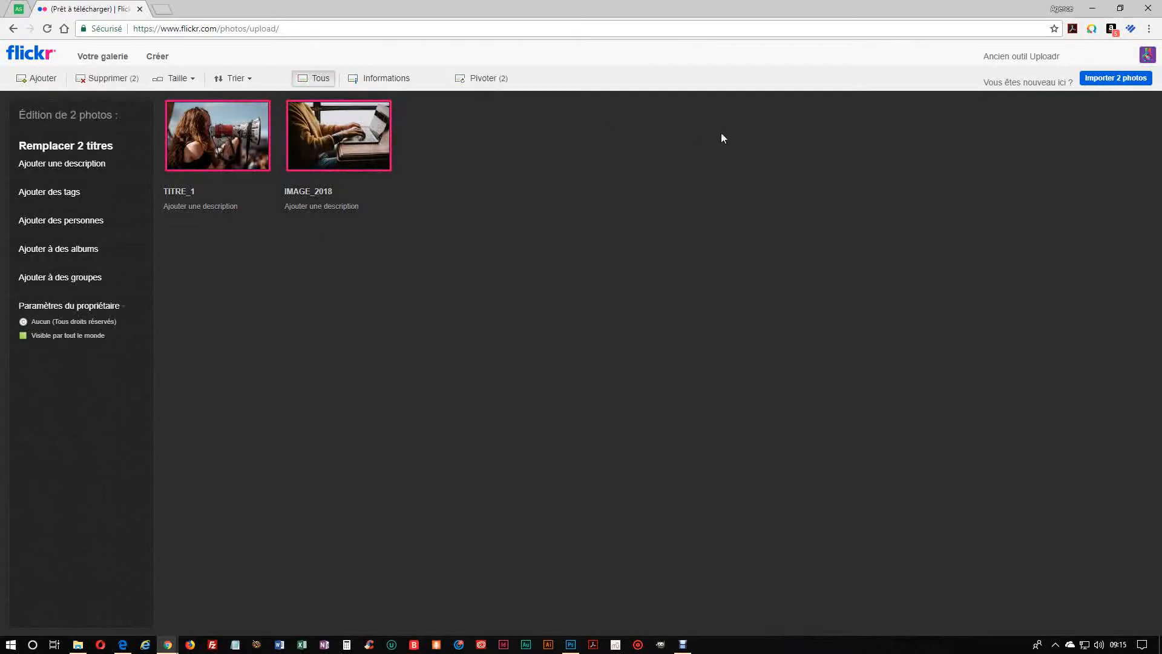
pyautogui.click(1109, 78)
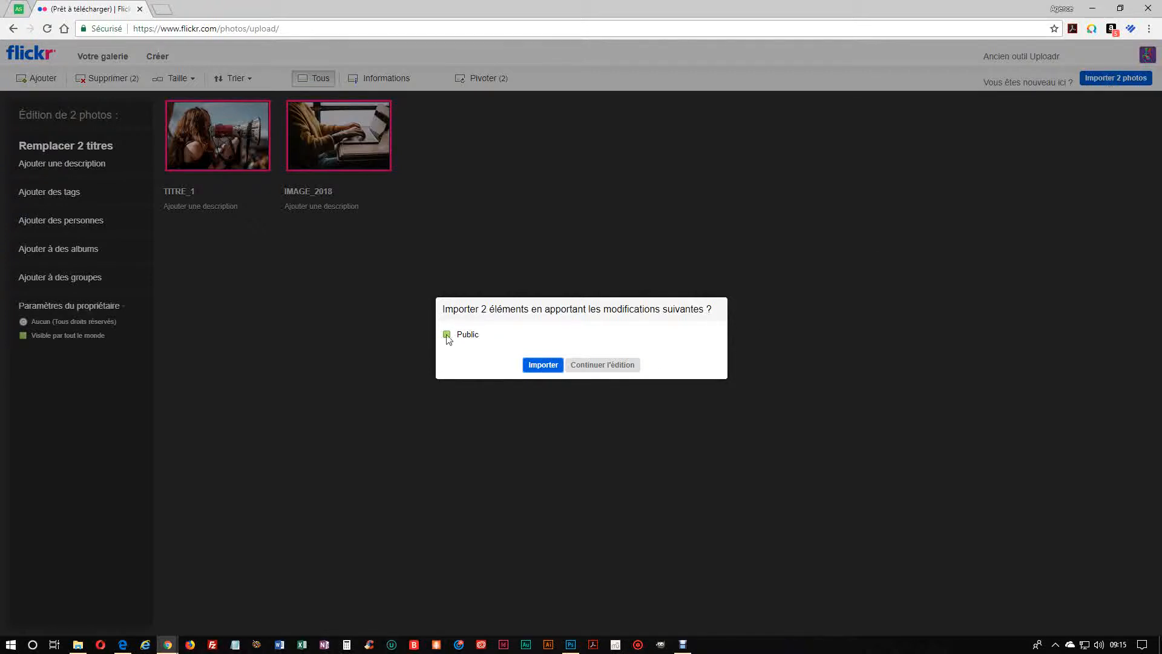
pyautogui.click(543, 366)
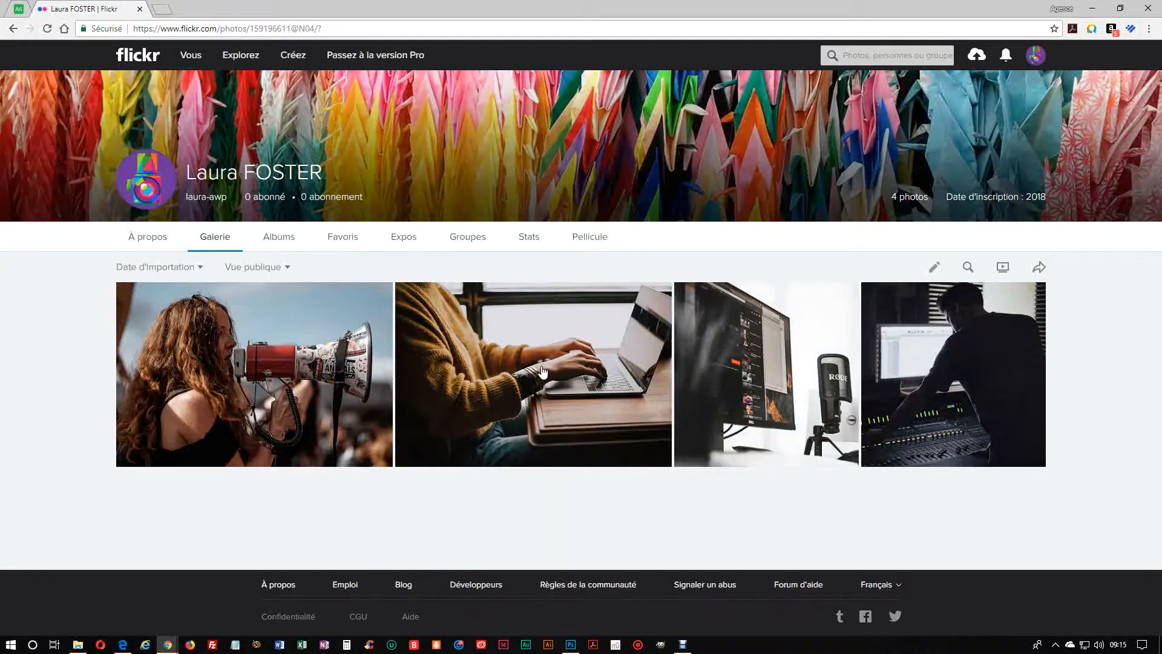
# - Add the IMAGE_2018 photo to the EMISSIONS album in Organizr and move it to the first position
pyautogui.moveTo(543, 372)
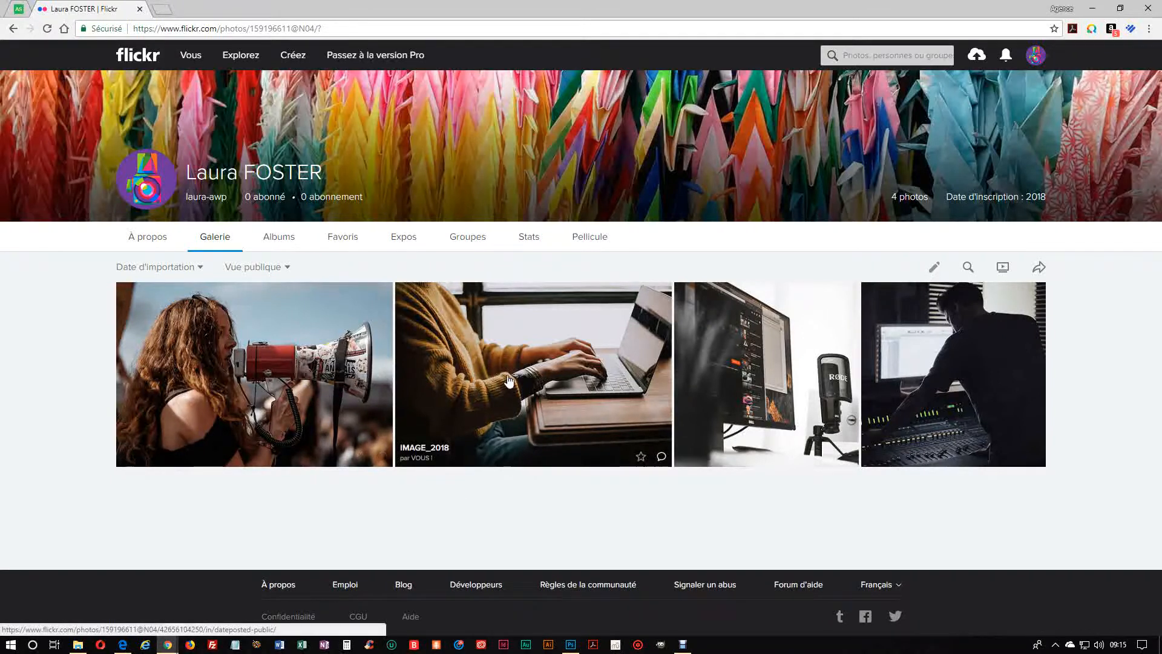
pyautogui.click(277, 242)
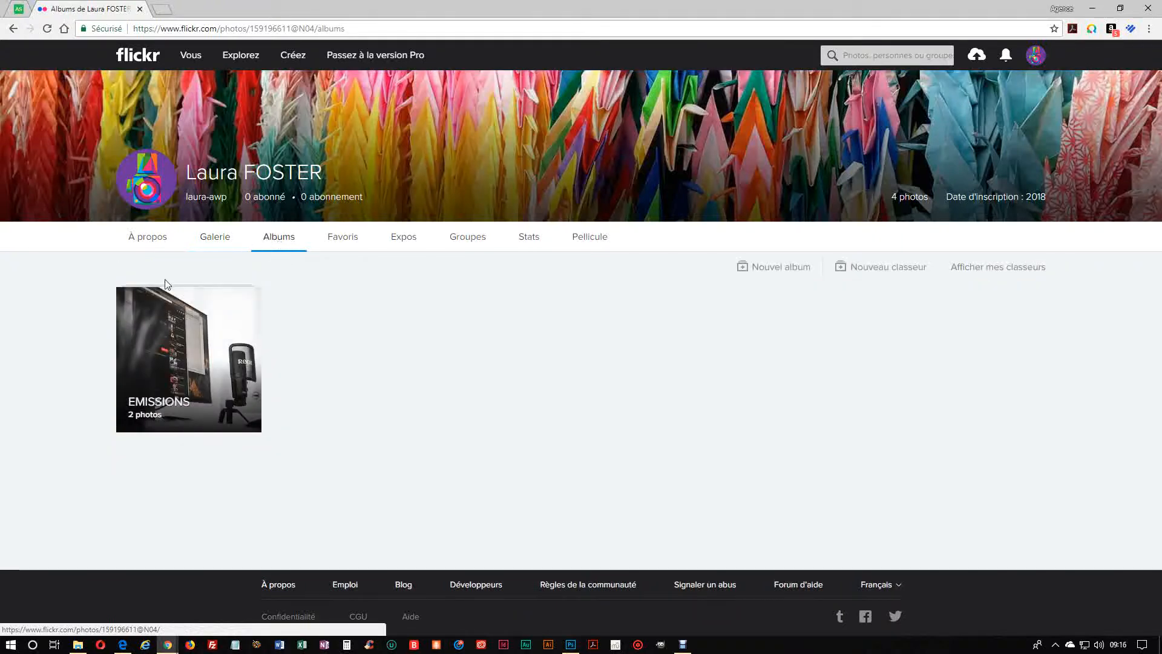
pyautogui.click(197, 343)
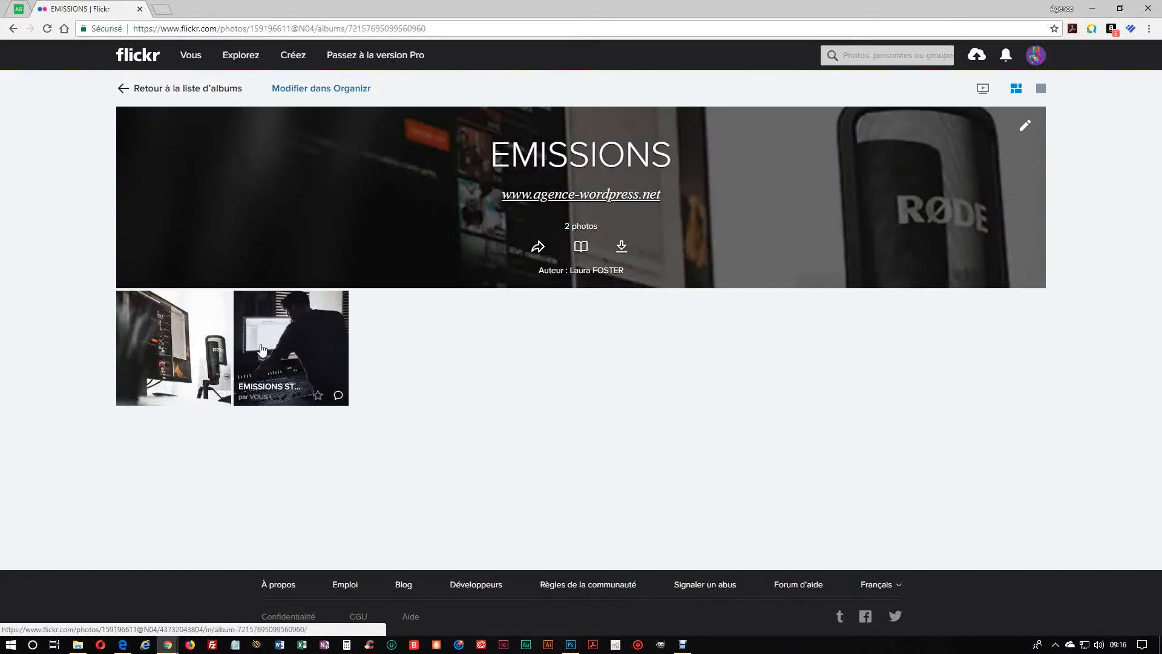
pyautogui.click(290, 91)
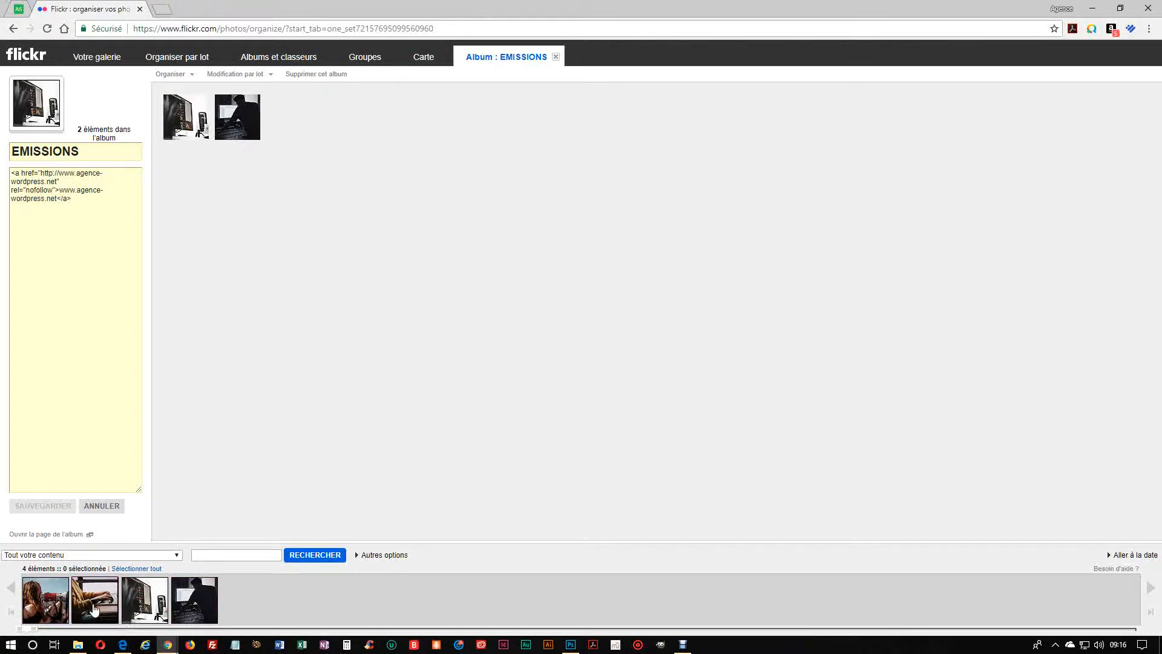
pyautogui.moveTo(94, 608); pyautogui.dragTo(306, 112)
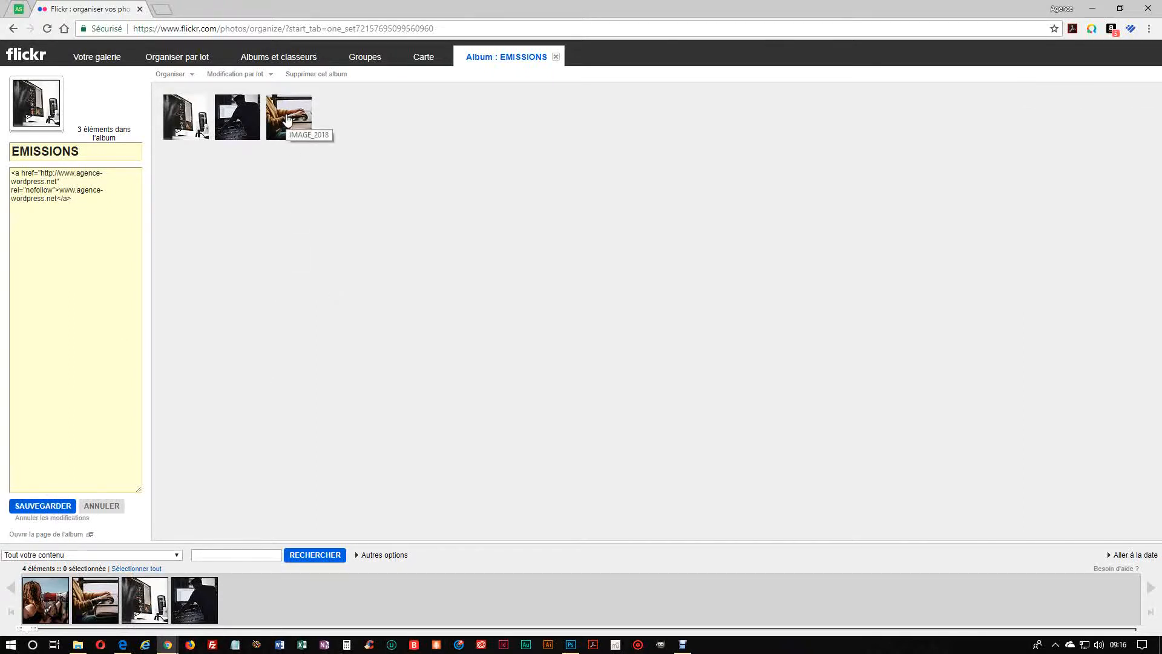
pyautogui.moveTo(287, 119); pyautogui.dragTo(174, 113)
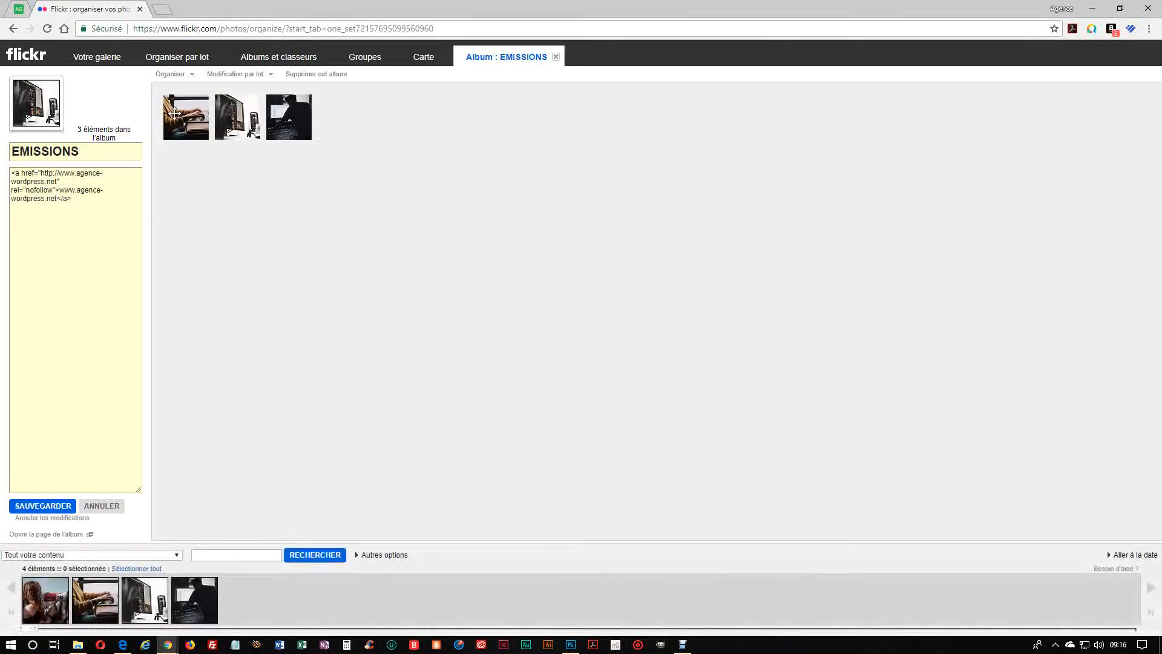
# - Batch-edit the album's titles, retitling the laptop photo "Emission N°1", and save all the changes
pyautogui.click(245, 76)
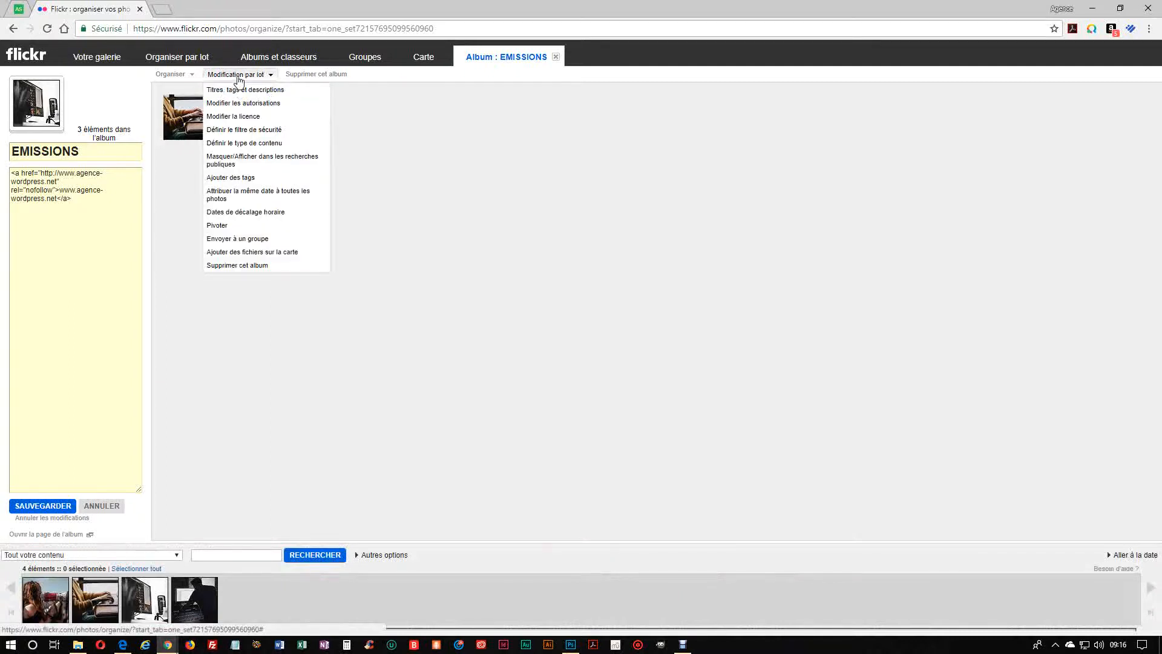
pyautogui.click(248, 90)
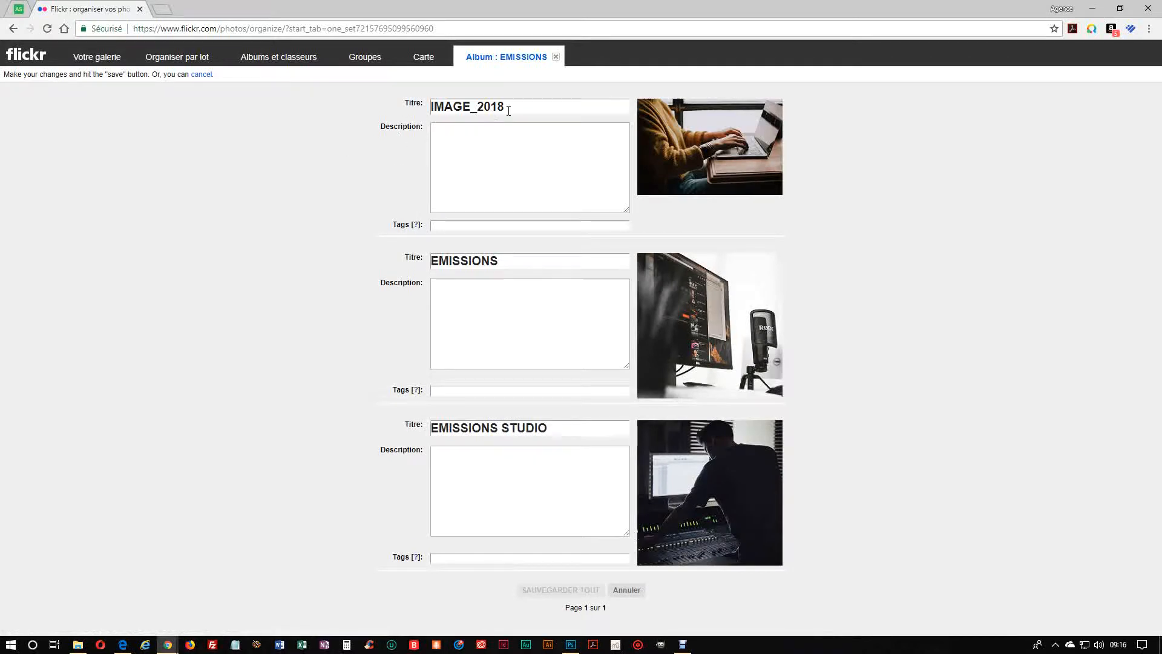
pyautogui.moveTo(511, 106); pyautogui.dragTo(372, 111)
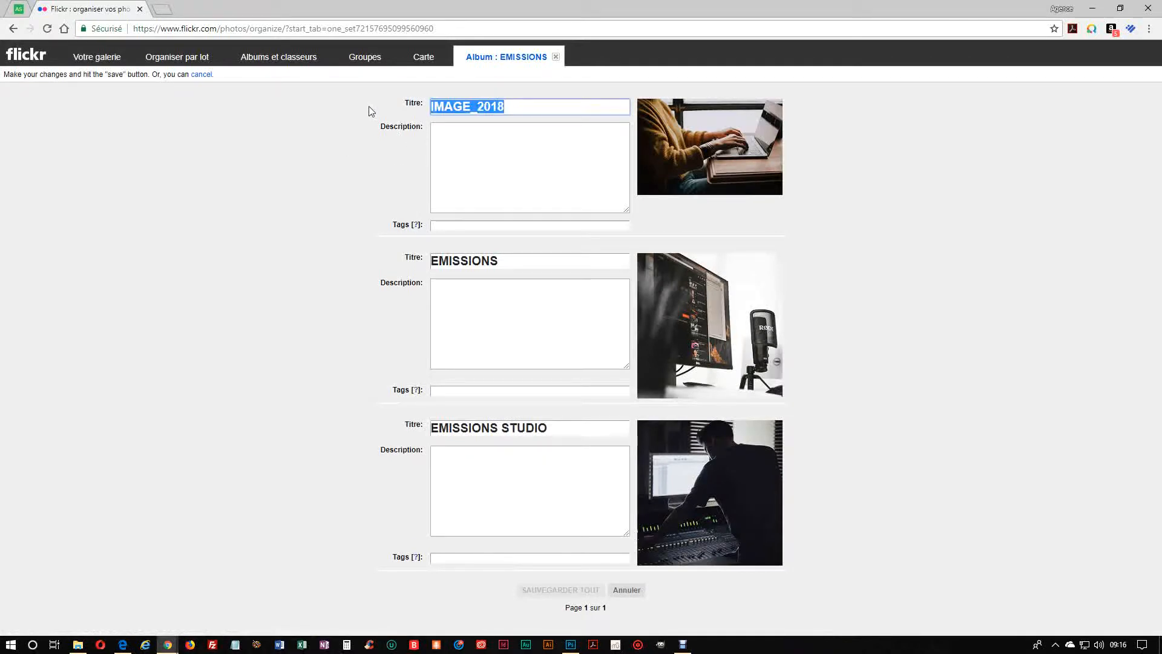
pyautogui.write('EMISSION N°1')
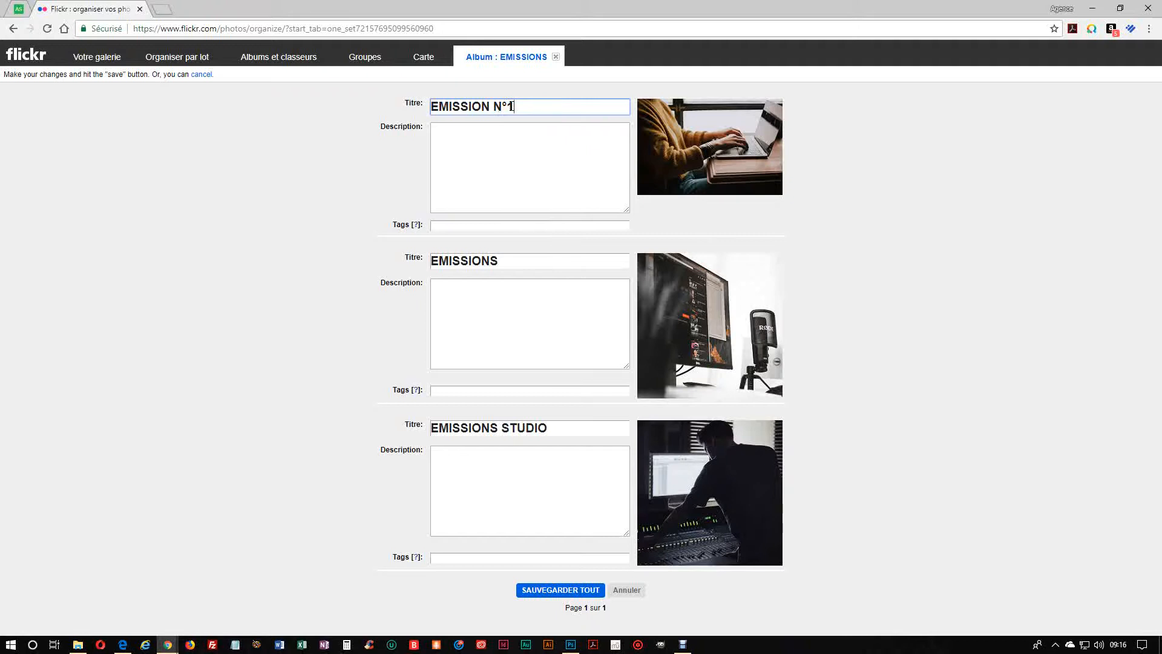
pyautogui.moveTo(492, 106); pyautogui.dragTo(268, 96)
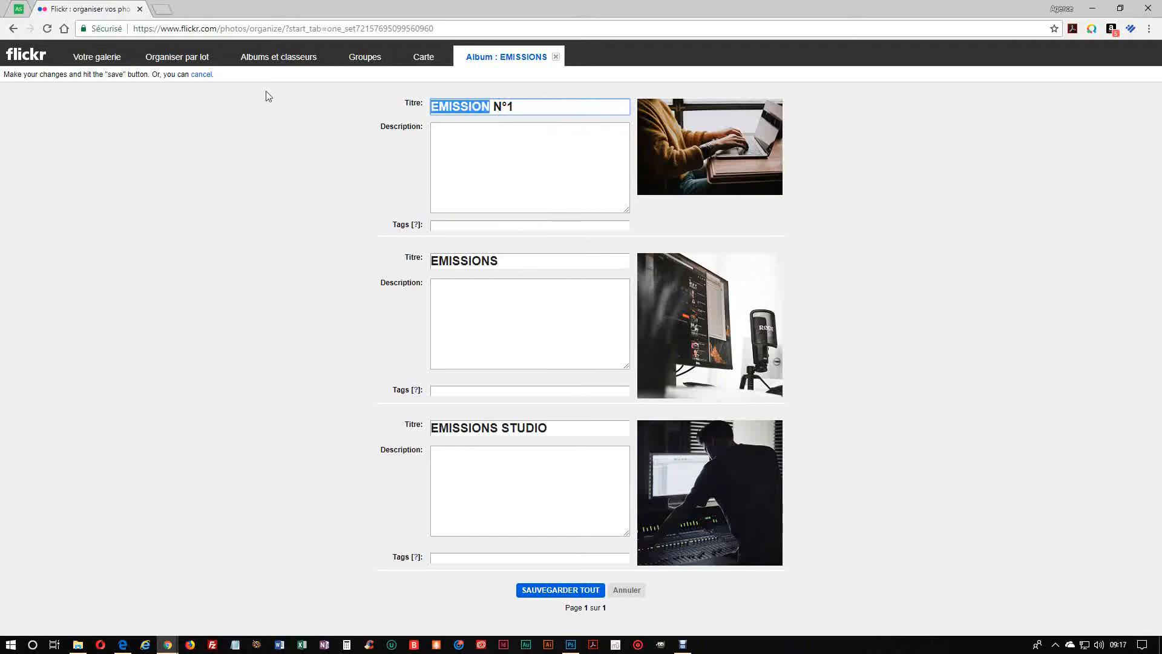
pyautogui.write('émission')
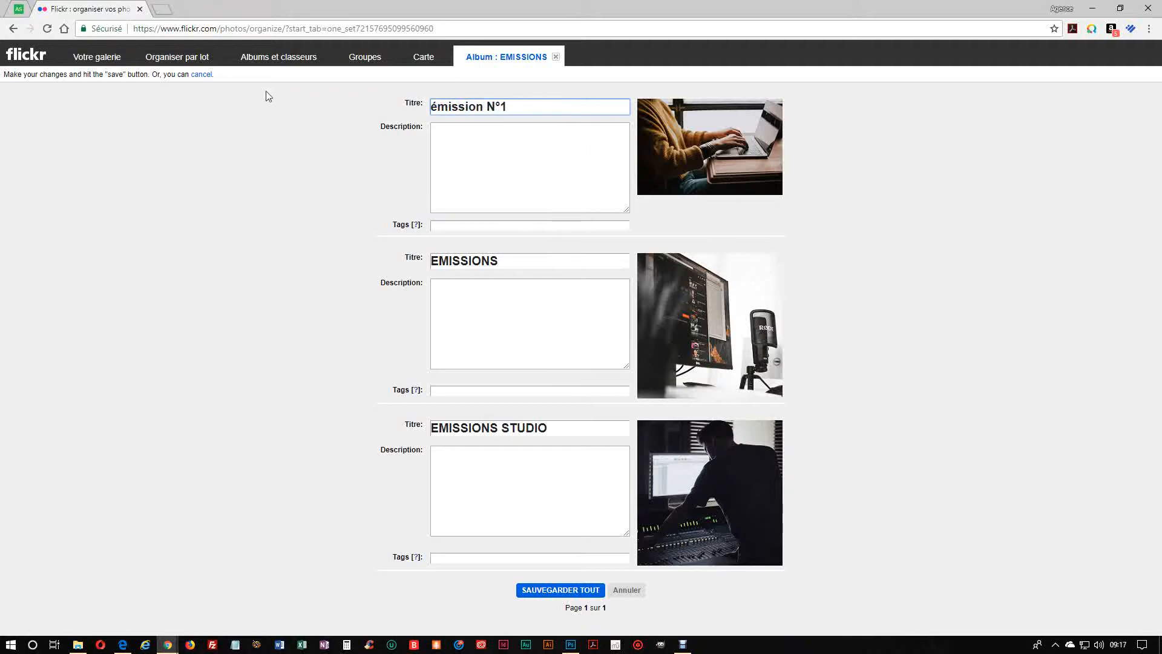
pyautogui.click(431, 107)
pyautogui.write('E')
pyautogui.click(540, 590)
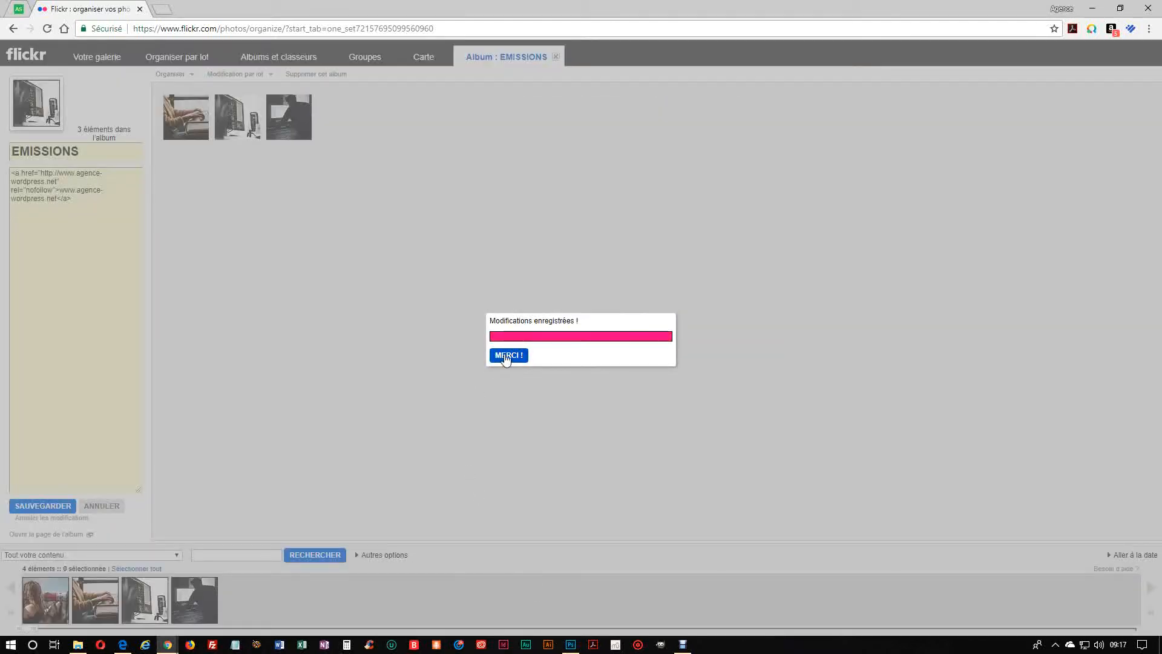
pyautogui.click(508, 358)
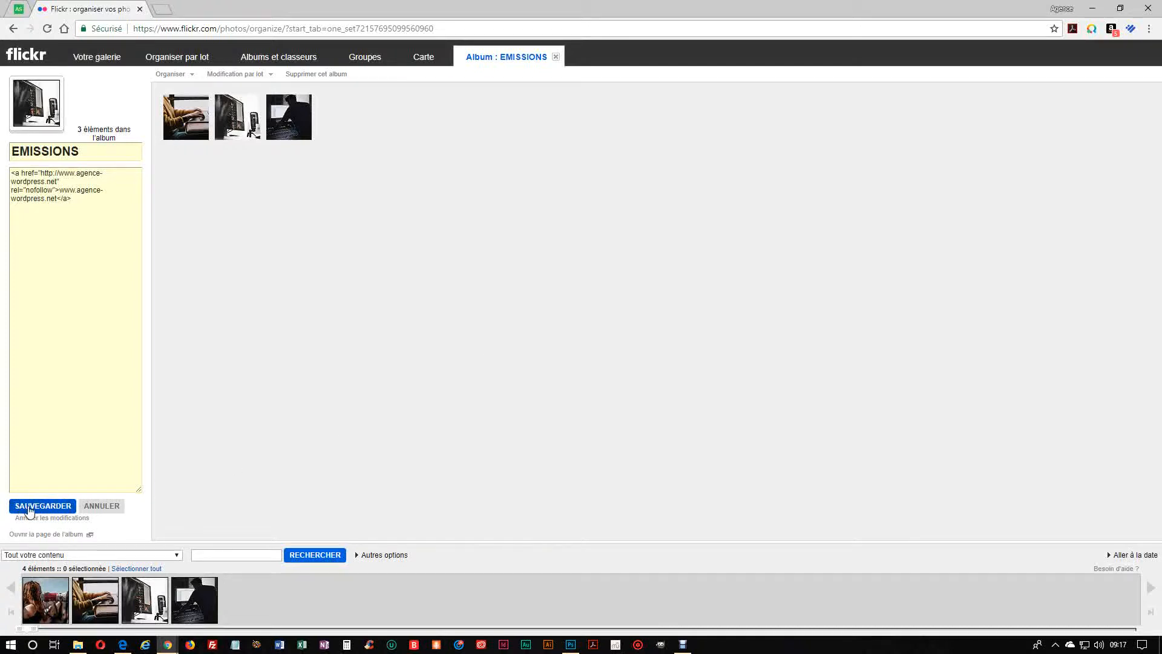
# - Save the EMISSIONS album and return to the albums list through the gallery
pyautogui.click(29, 511)
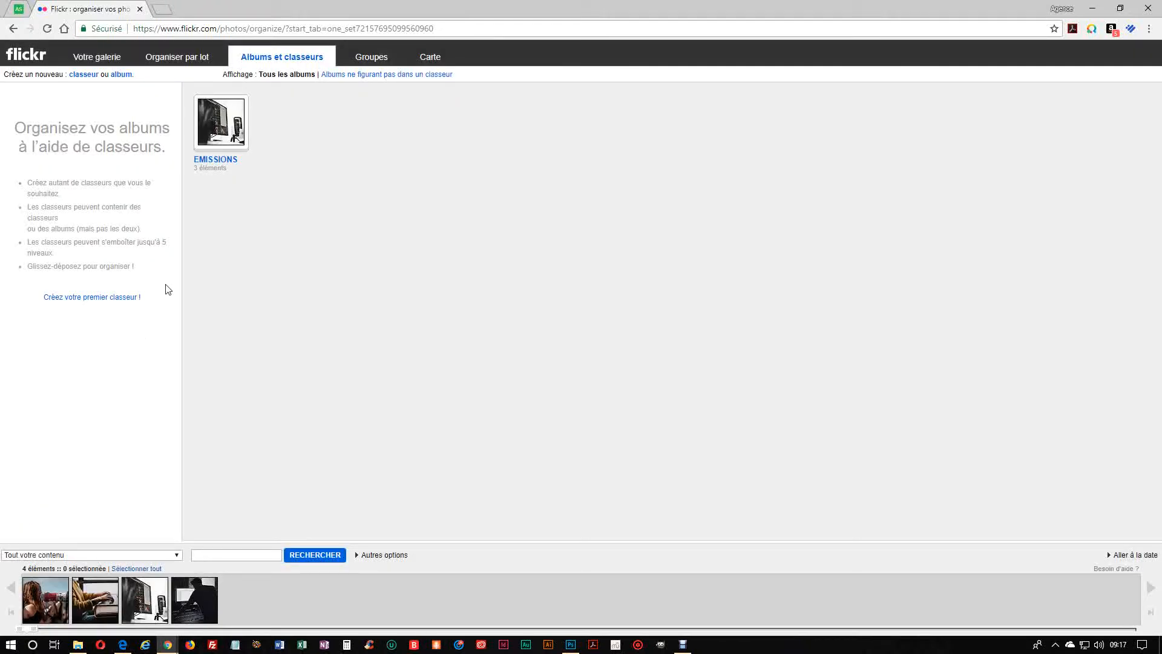
pyautogui.click(96, 57)
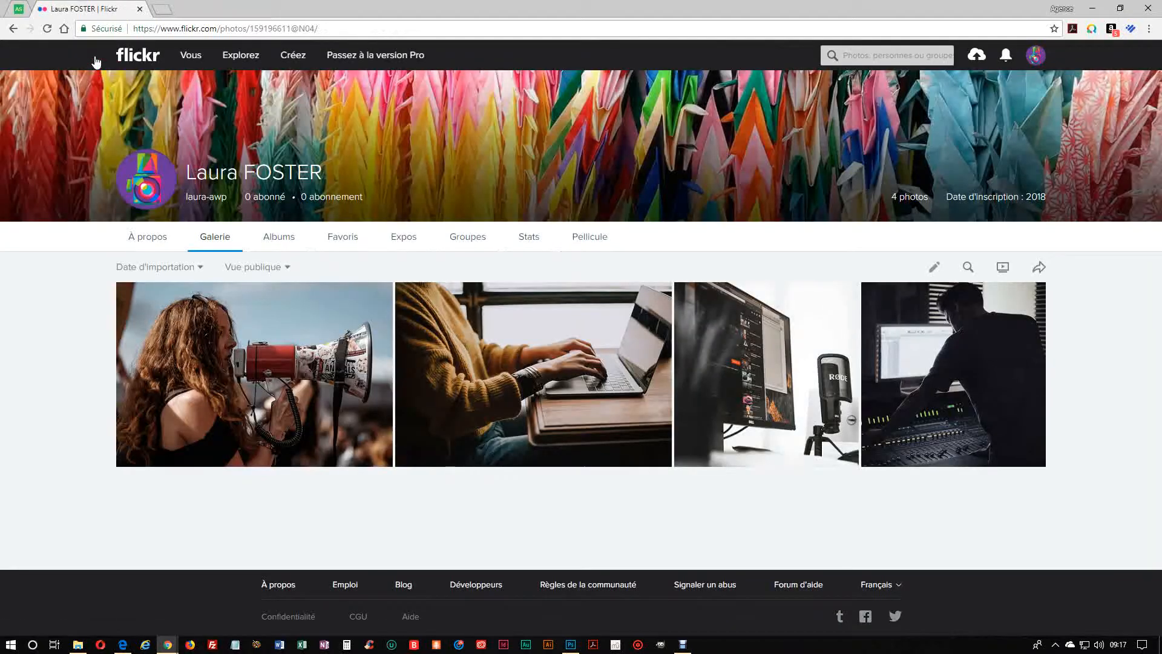
pyautogui.click(291, 244)
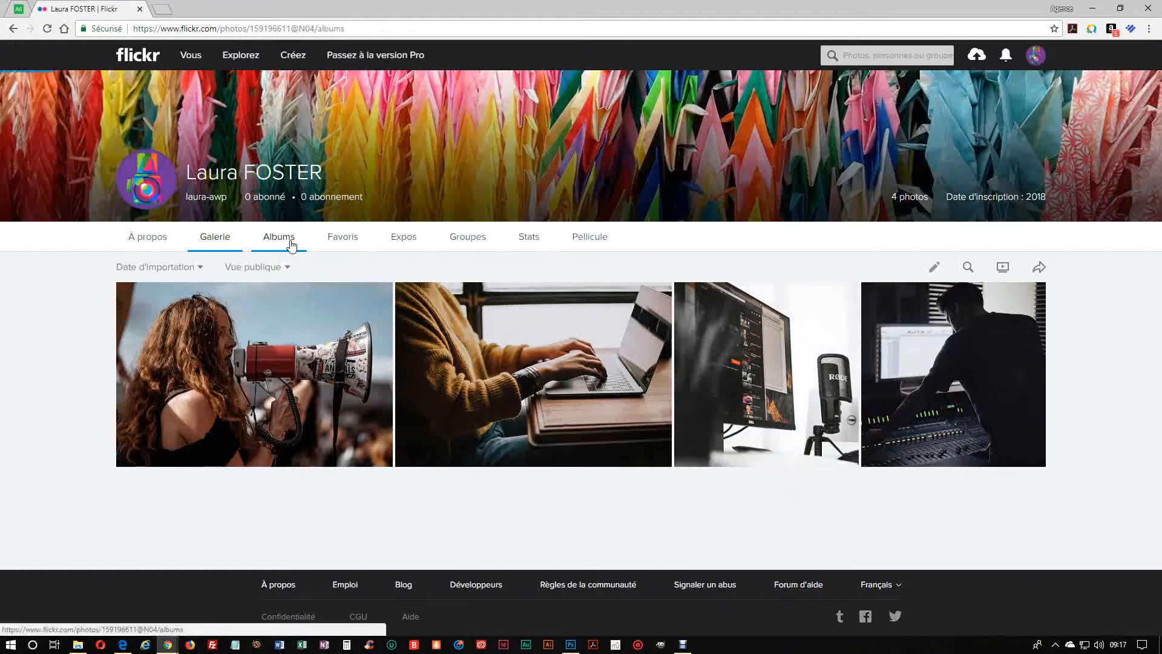
# - Open the EMISSIONS album to check its photos, and return to the albums list through the gallery
pyautogui.click(195, 380)
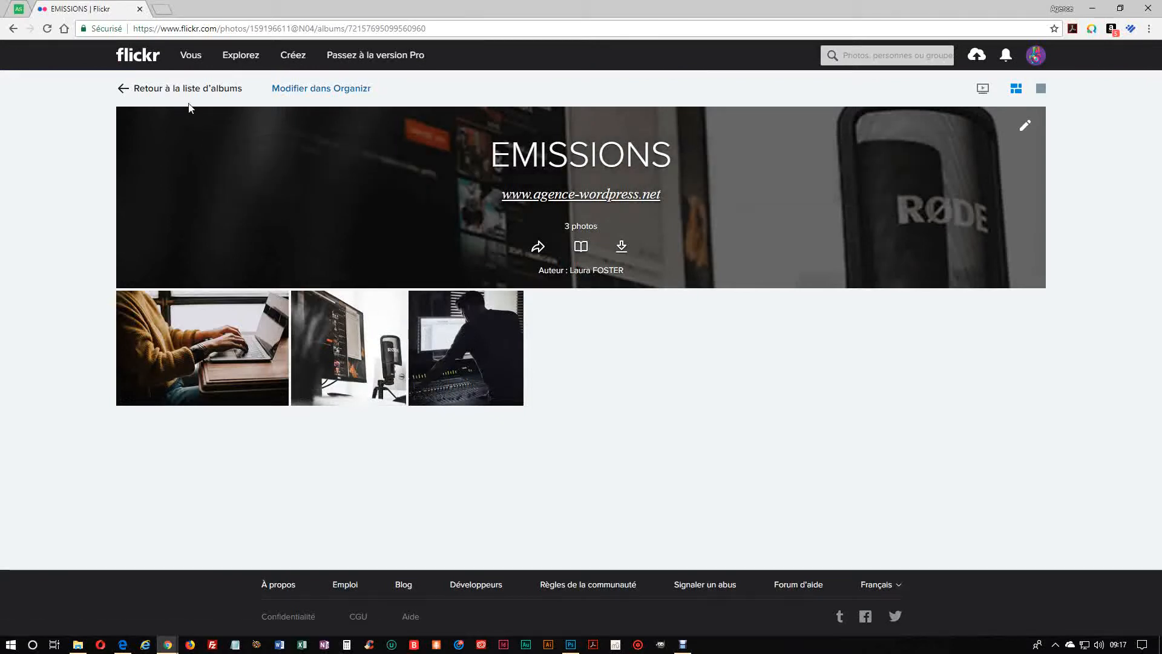
pyautogui.moveTo(191, 56)
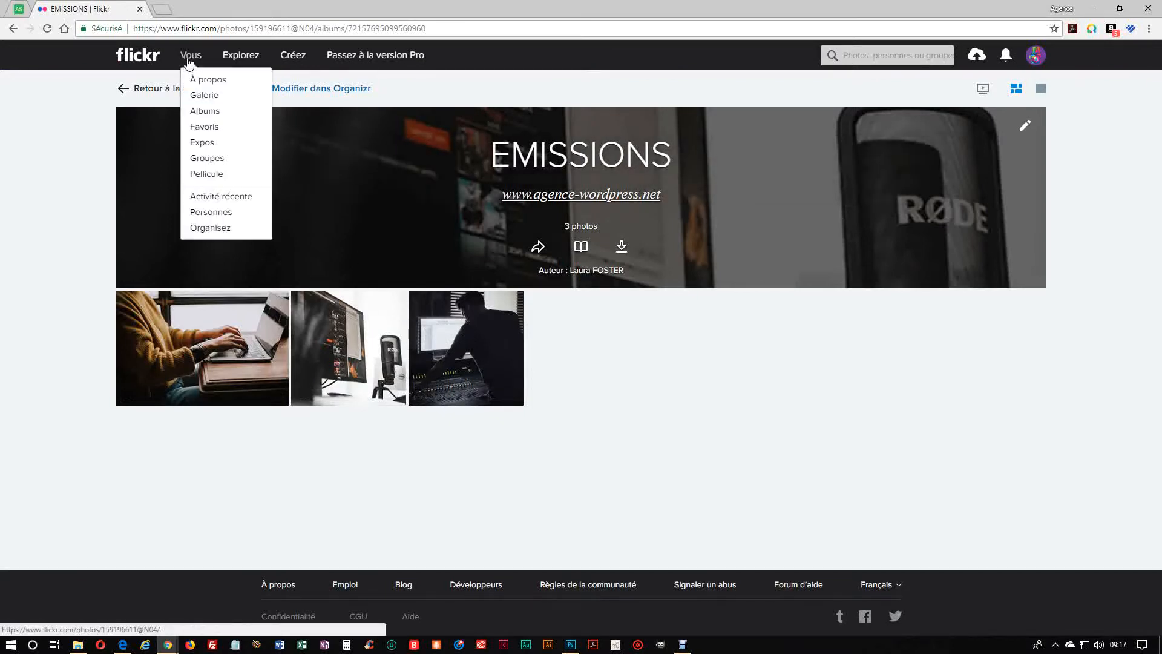
pyautogui.click(204, 96)
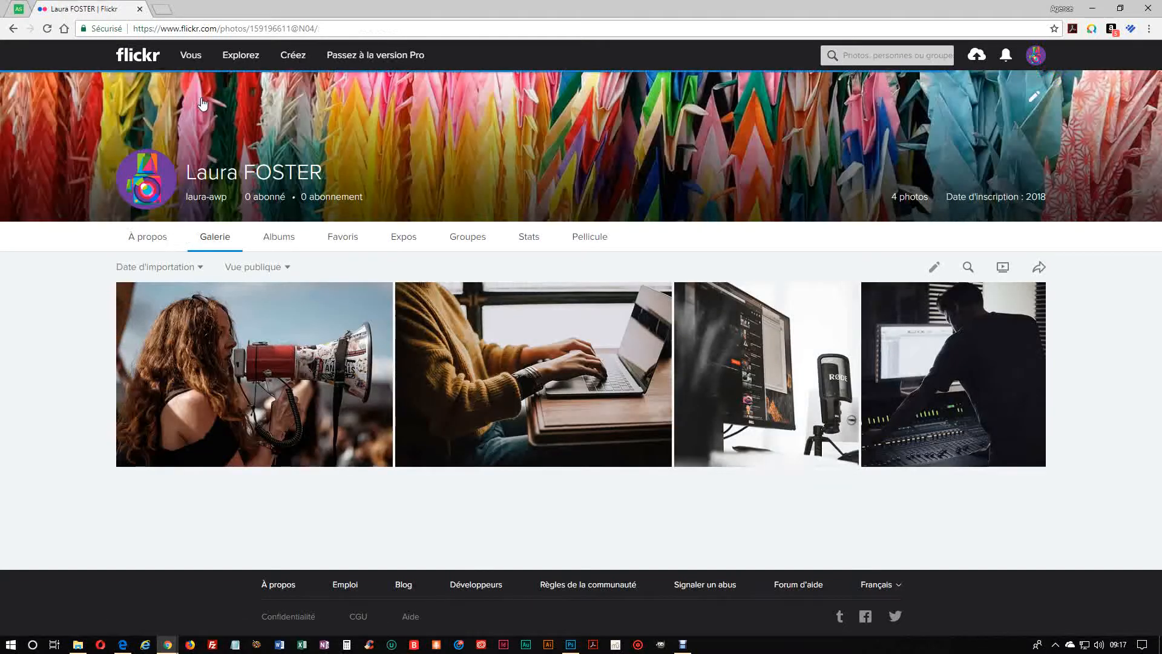
pyautogui.click(285, 239)
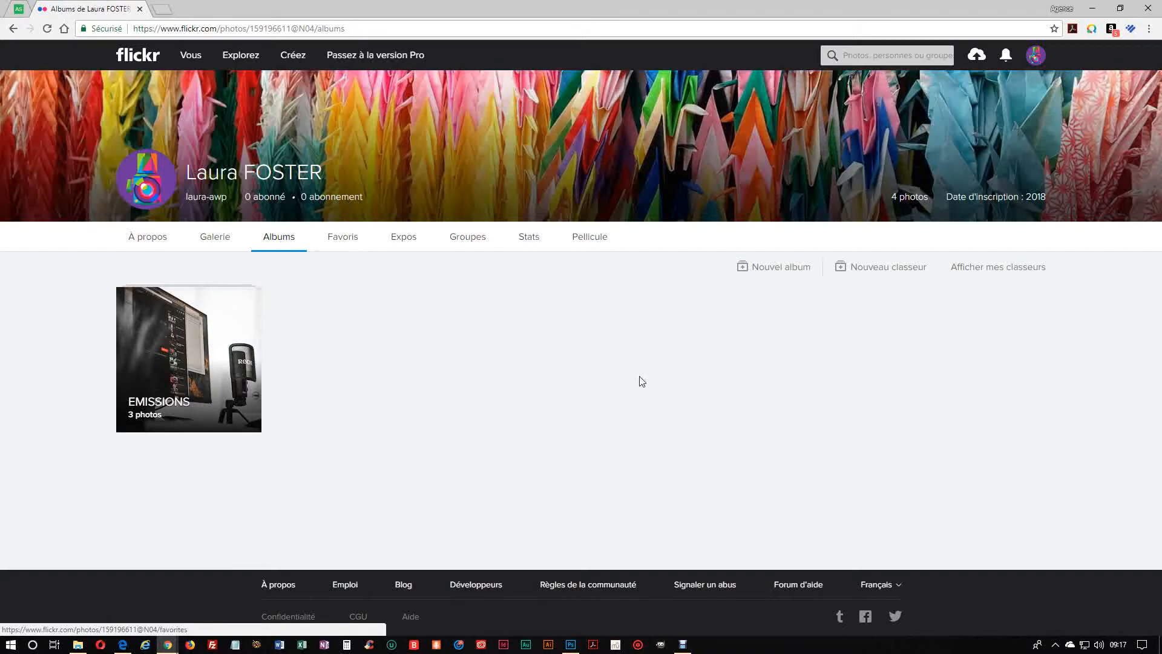
# - Create a new album titled "Site Wordpress" containing the megaphone photo, and save it
pyautogui.click(775, 271)
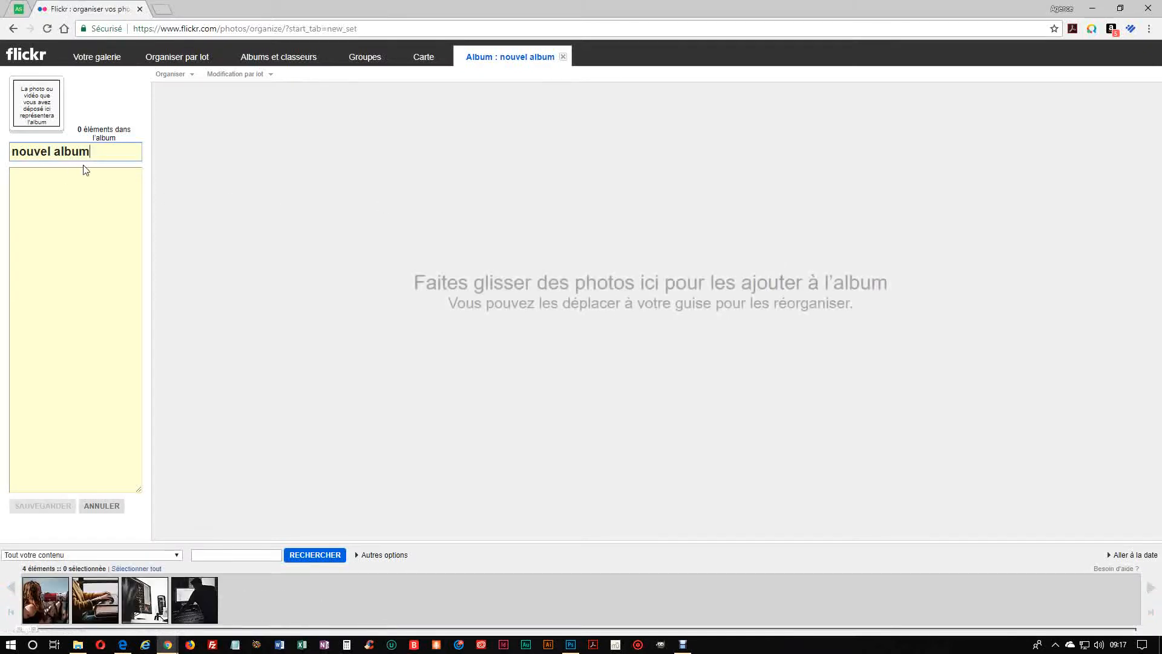
pyautogui.moveTo(92, 152); pyautogui.dragTo(1, 153)
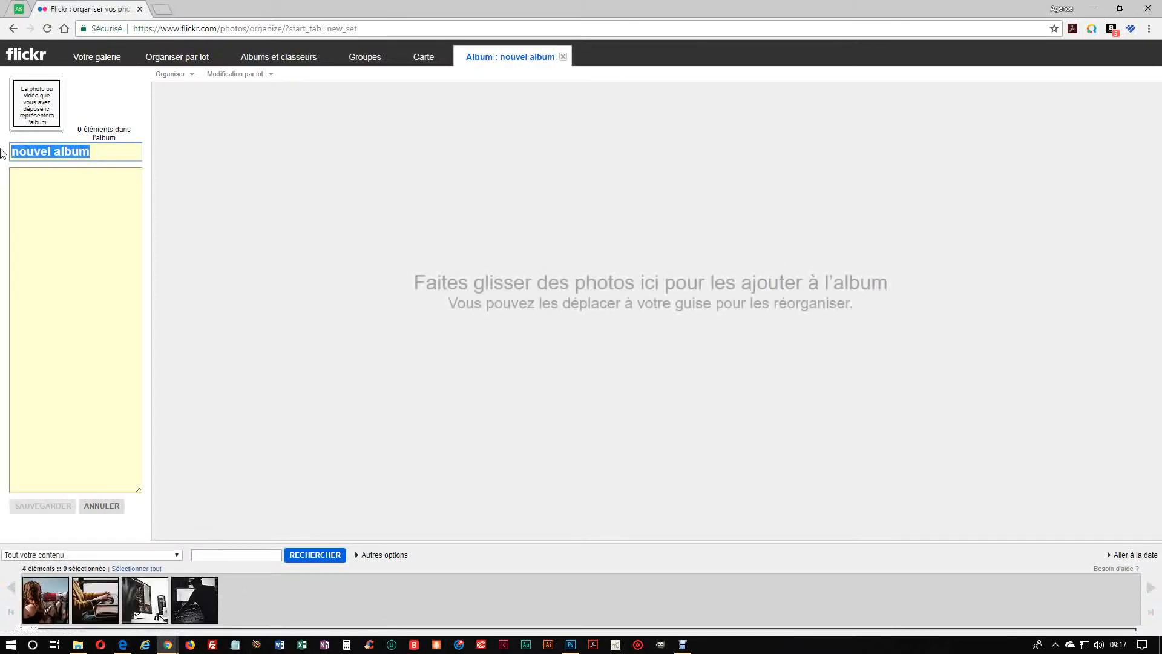
pyautogui.write('Si')
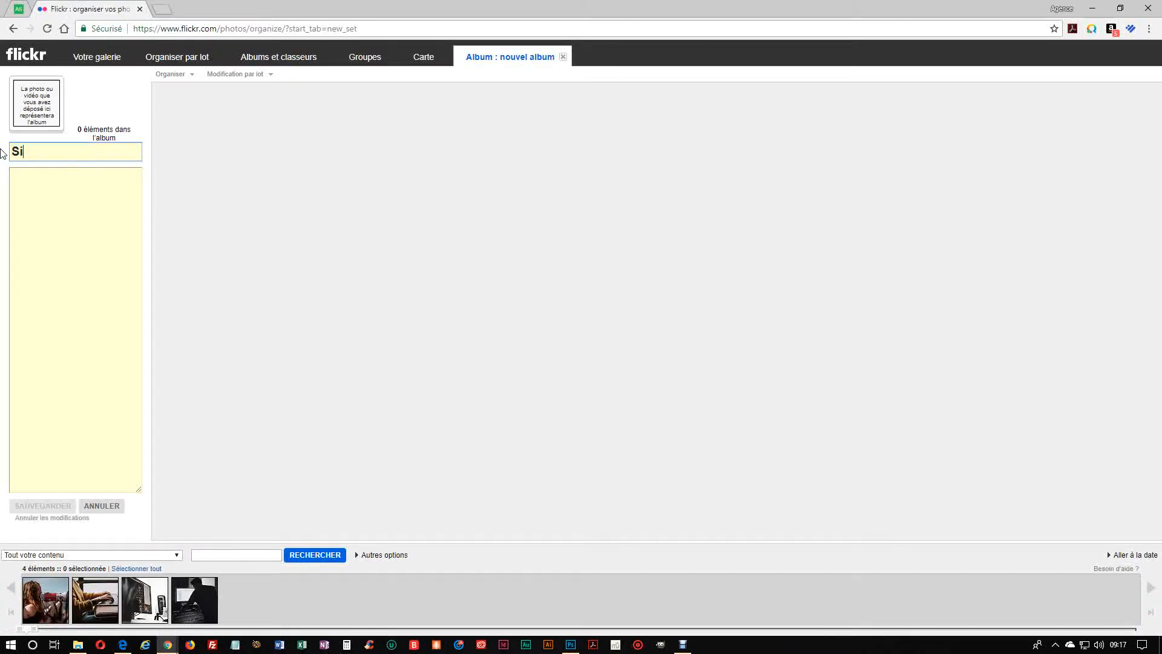
pyautogui.write('te Wordpress')
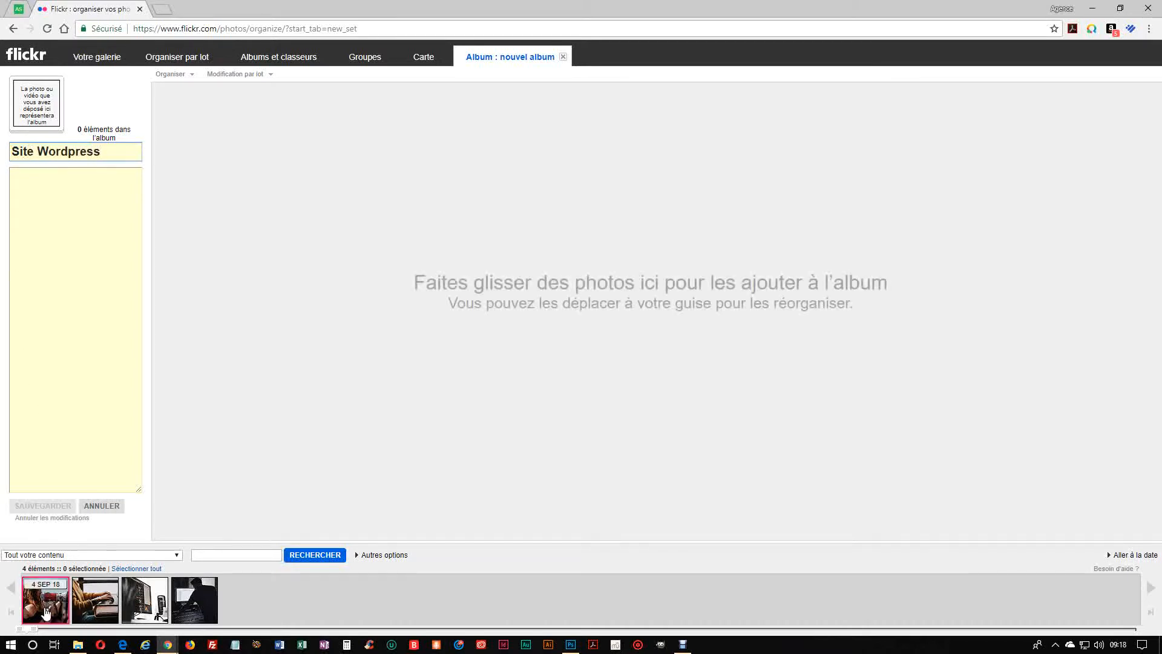
pyautogui.moveTo(45, 612); pyautogui.dragTo(200, 129)
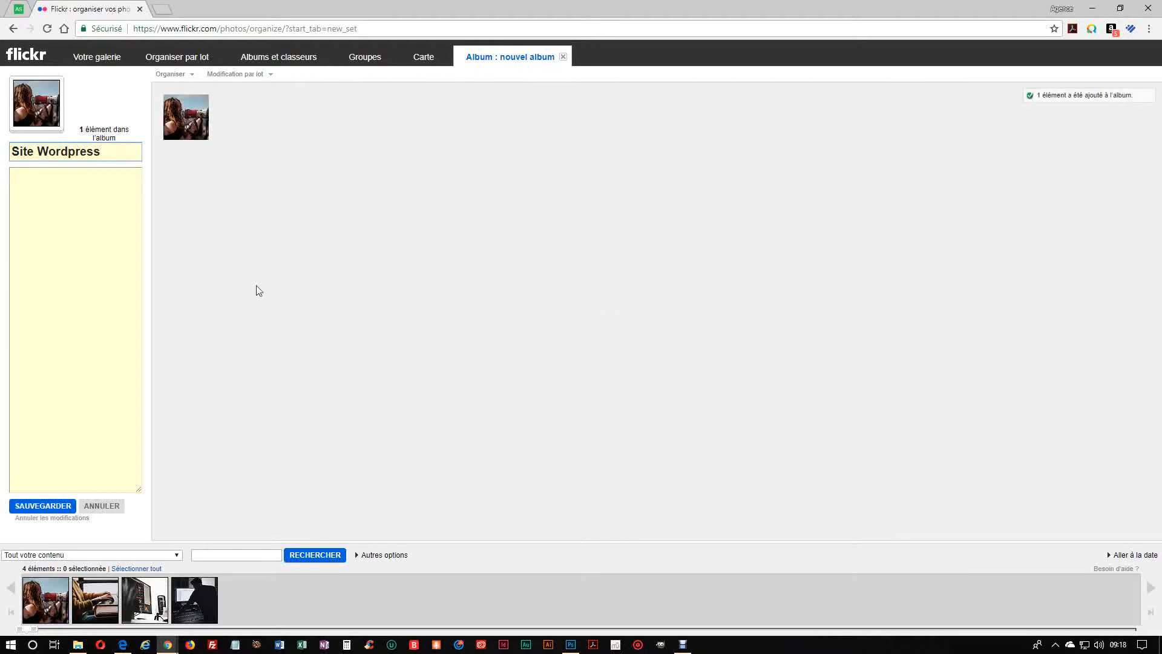
pyautogui.click(37, 509)
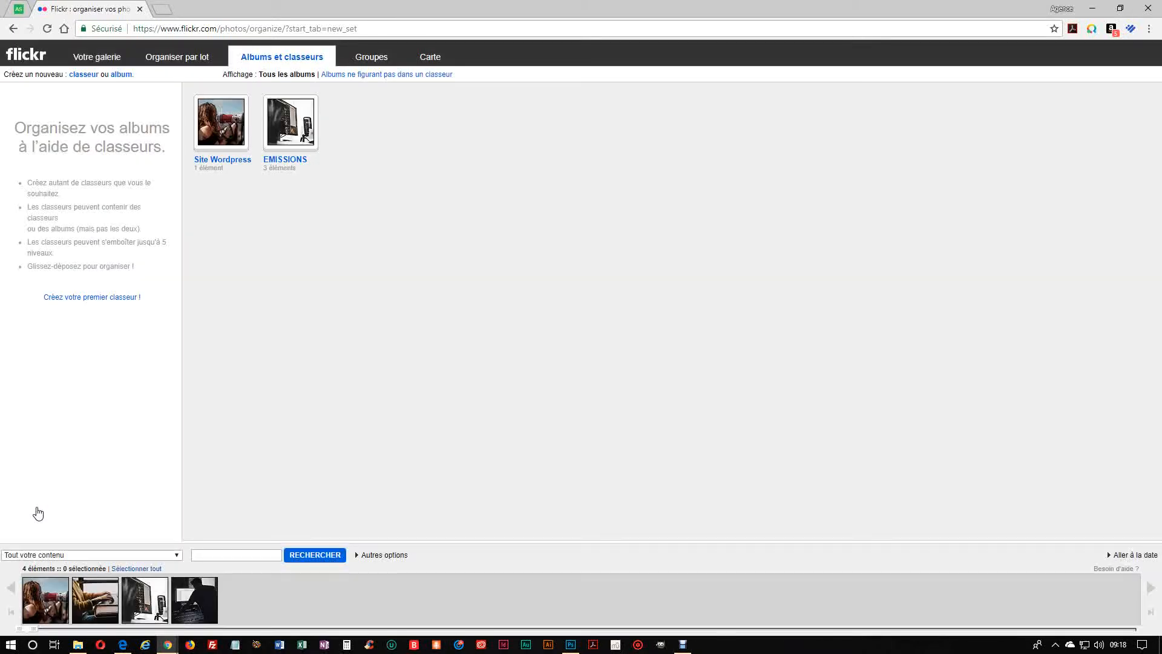
pyautogui.click(103, 59)
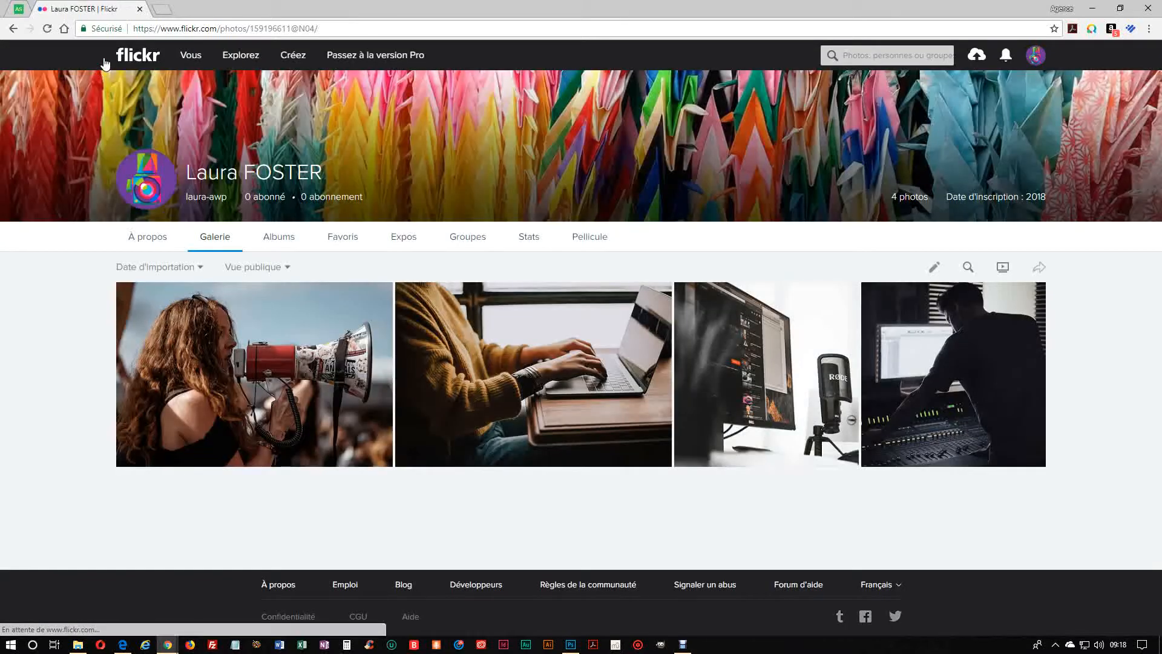
pyautogui.click(272, 248)
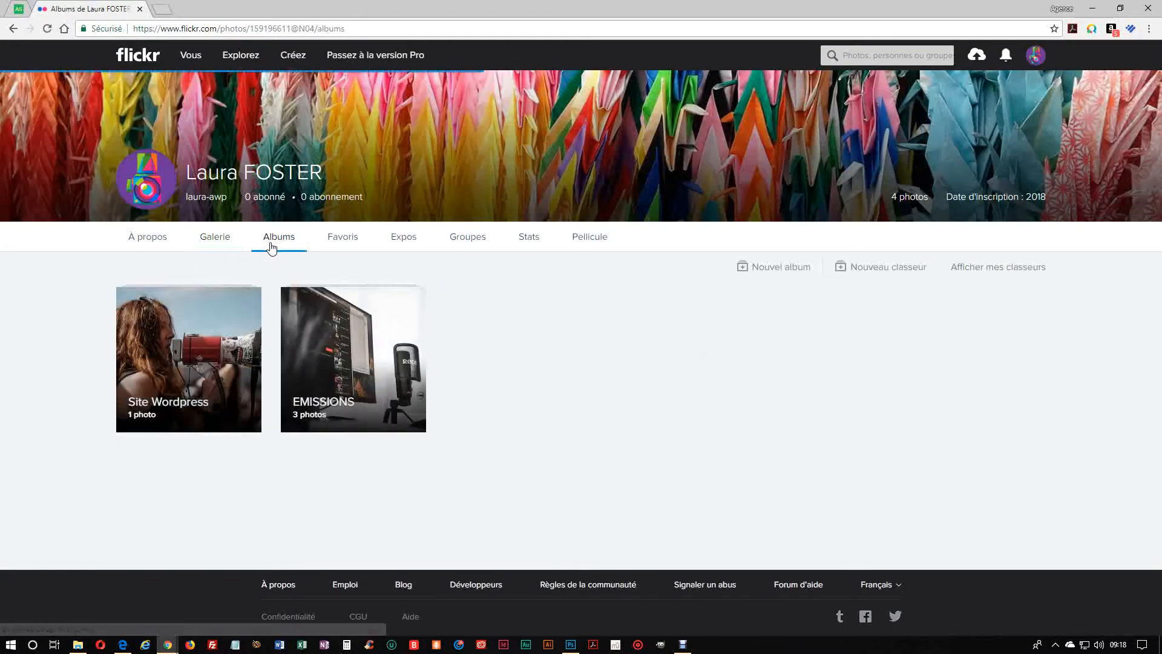
pyautogui.click(205, 346)
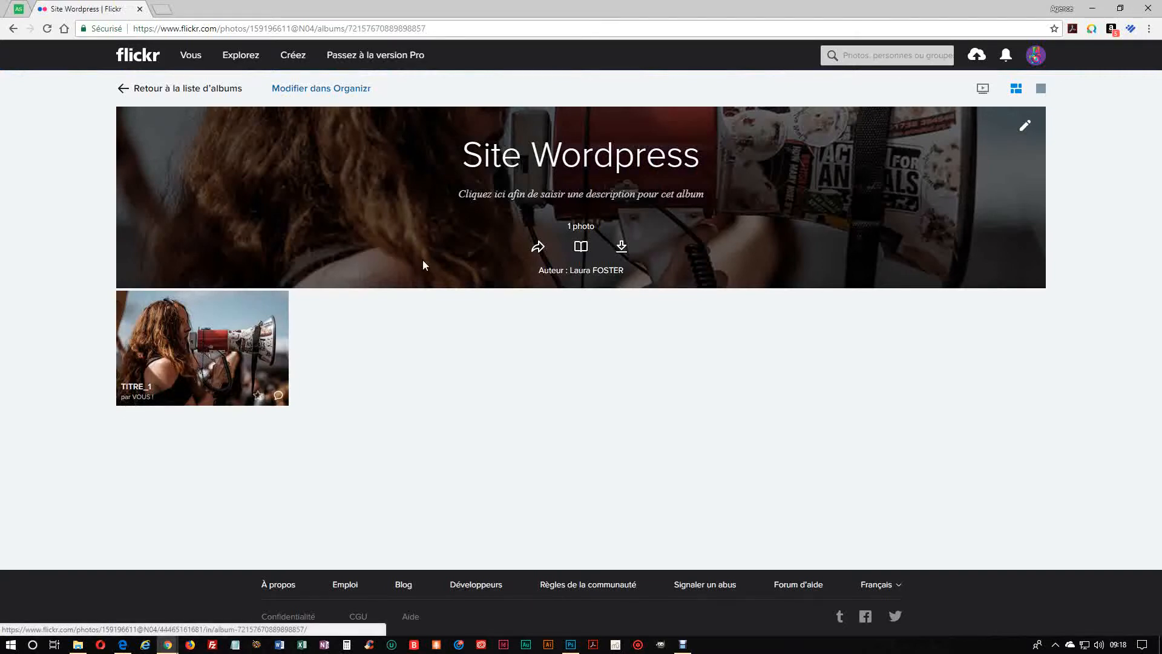
pyautogui.click(581, 194)
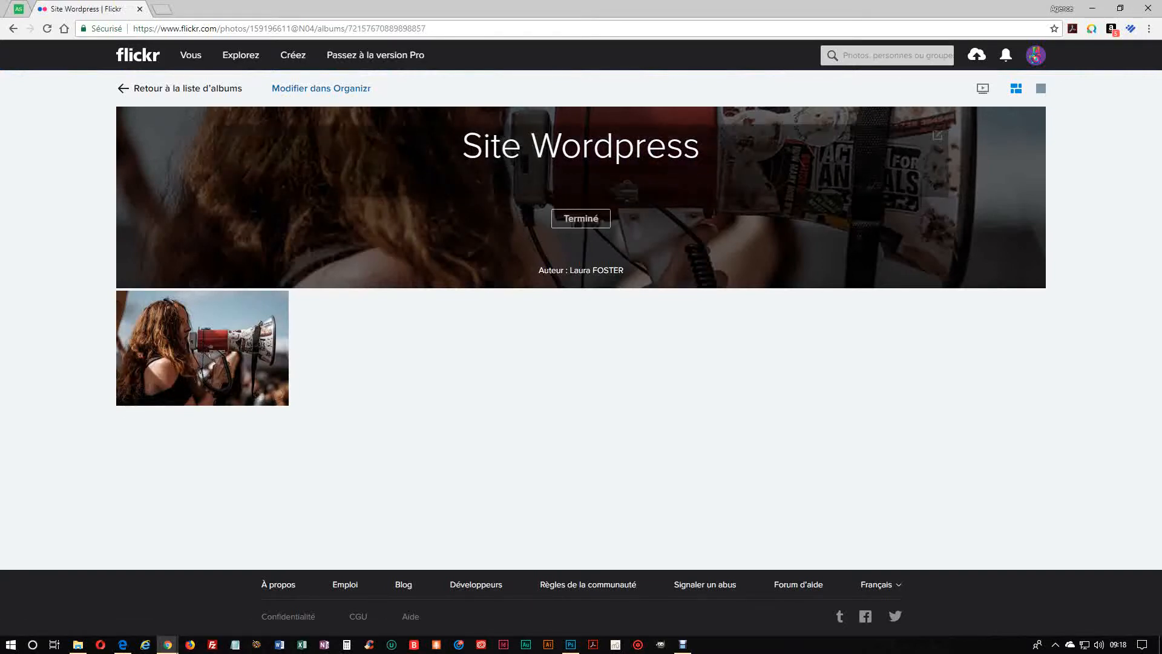
pyautogui.write('www.agence-')
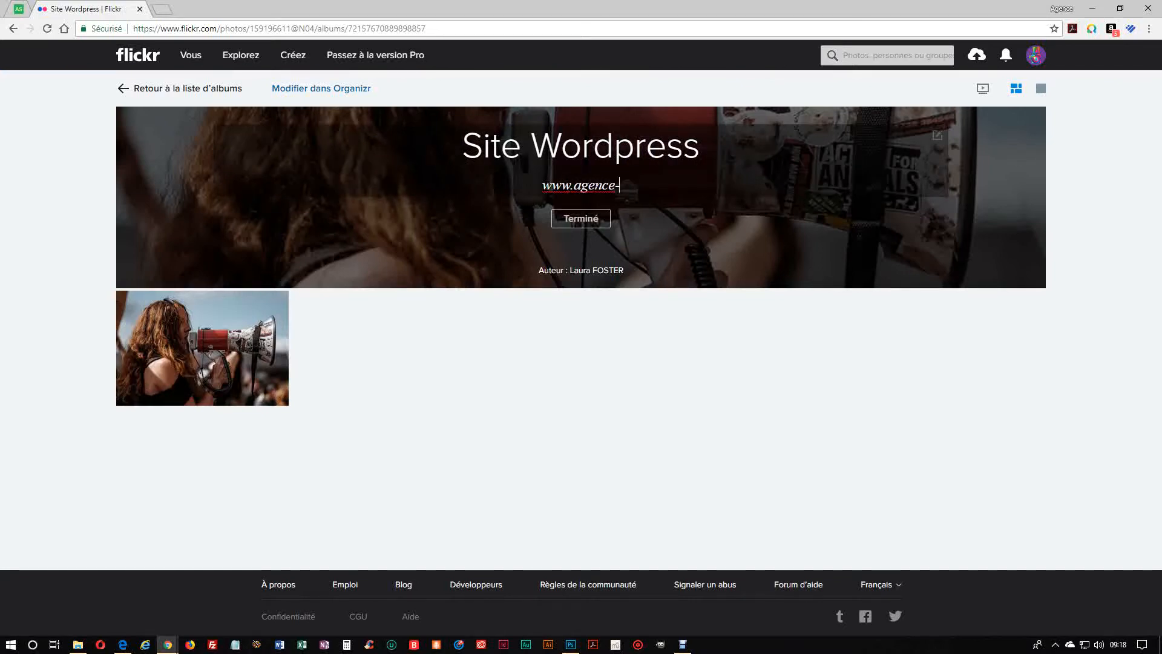
pyautogui.write('wordpre')
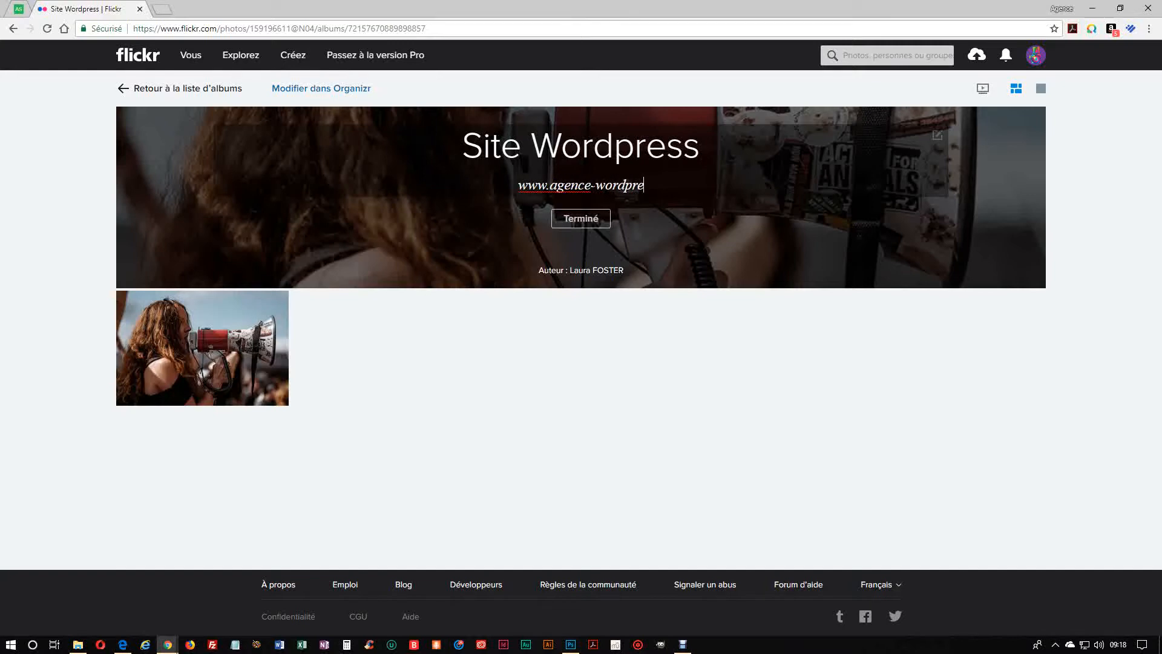
pyautogui.write('ss.net')
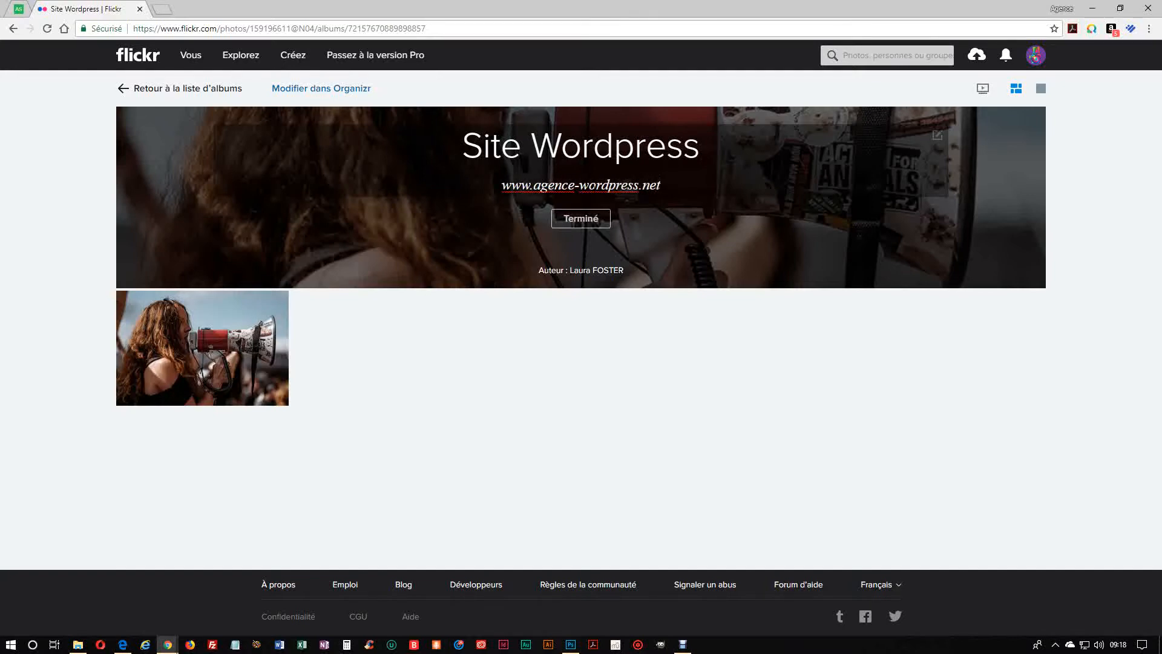
pyautogui.click(582, 219)
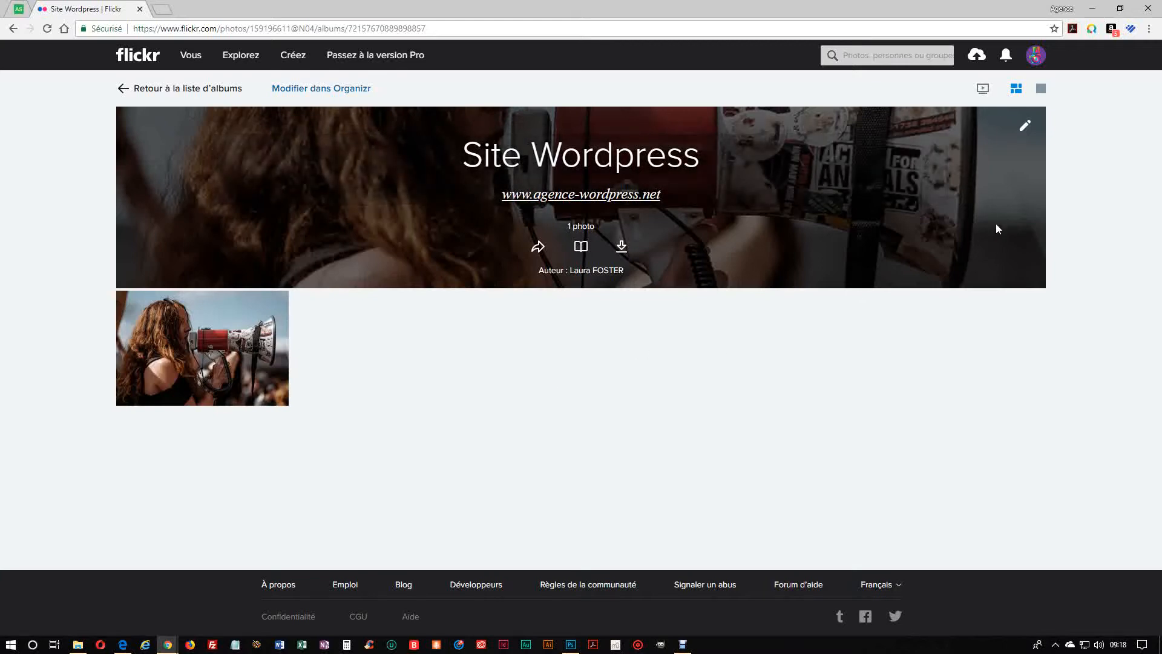
# - View the cover photo choices for the Site Wordpress album without changing the cover, and open the EMISSIONS album
pyautogui.click(1025, 129)
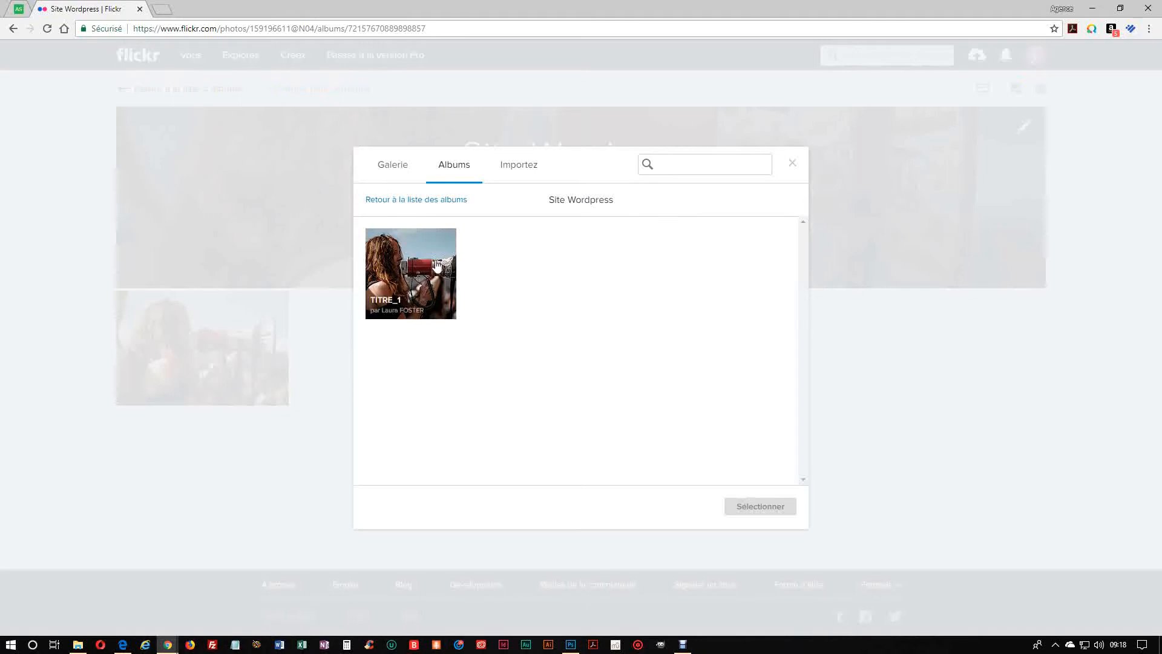
pyautogui.click(792, 163)
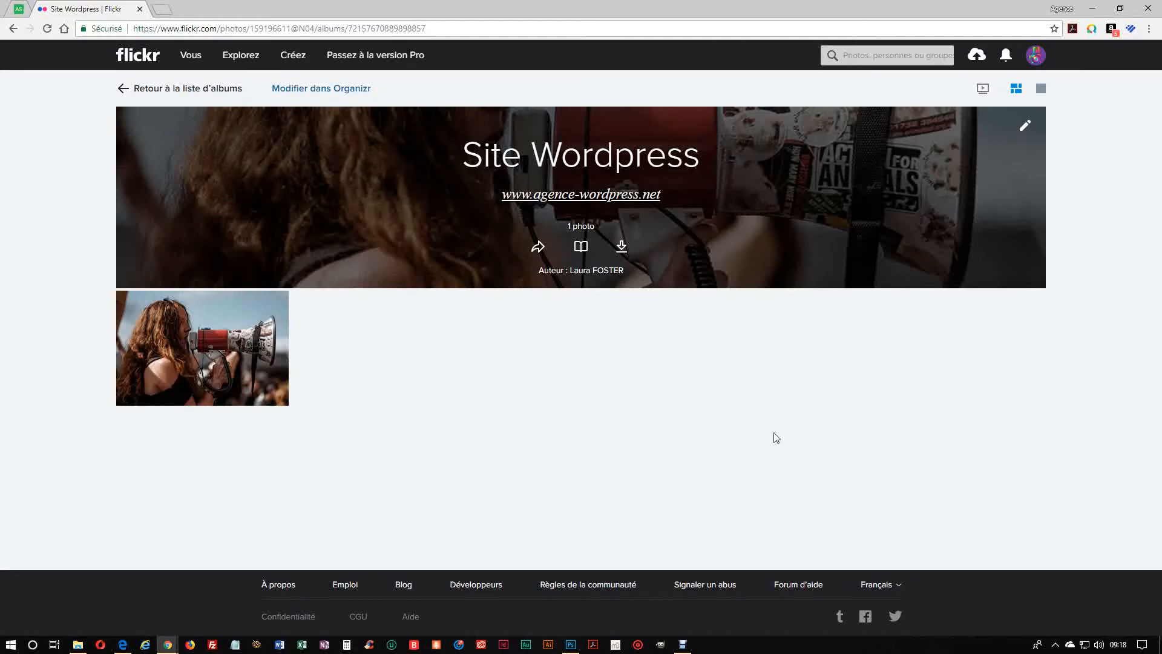
pyautogui.click(170, 91)
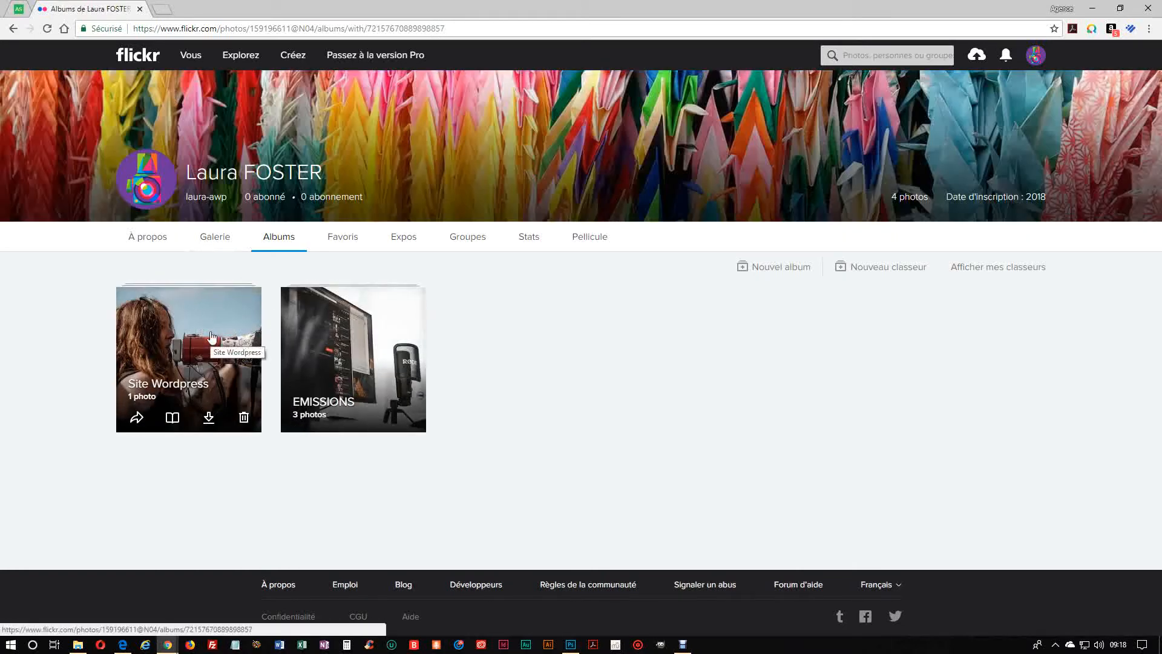
pyautogui.click(325, 338)
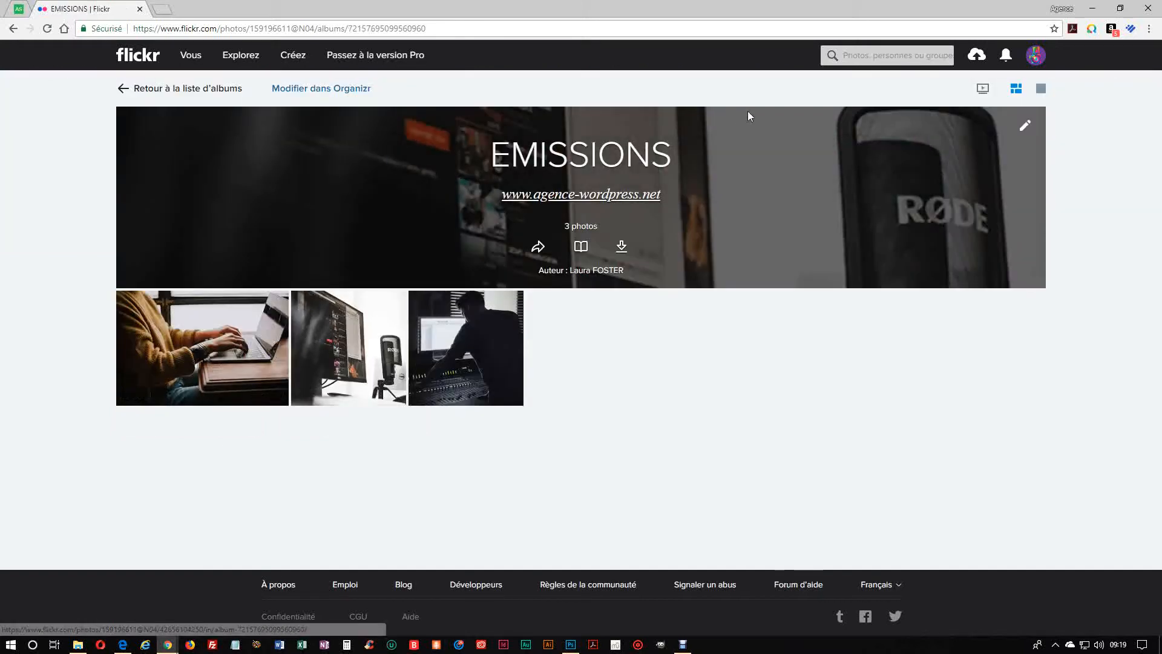
# - Open the Pellicule camera roll and compare the capture-date and import-date orders, leaving it sorted by Date d'importation
pyautogui.moveTo(189, 63)
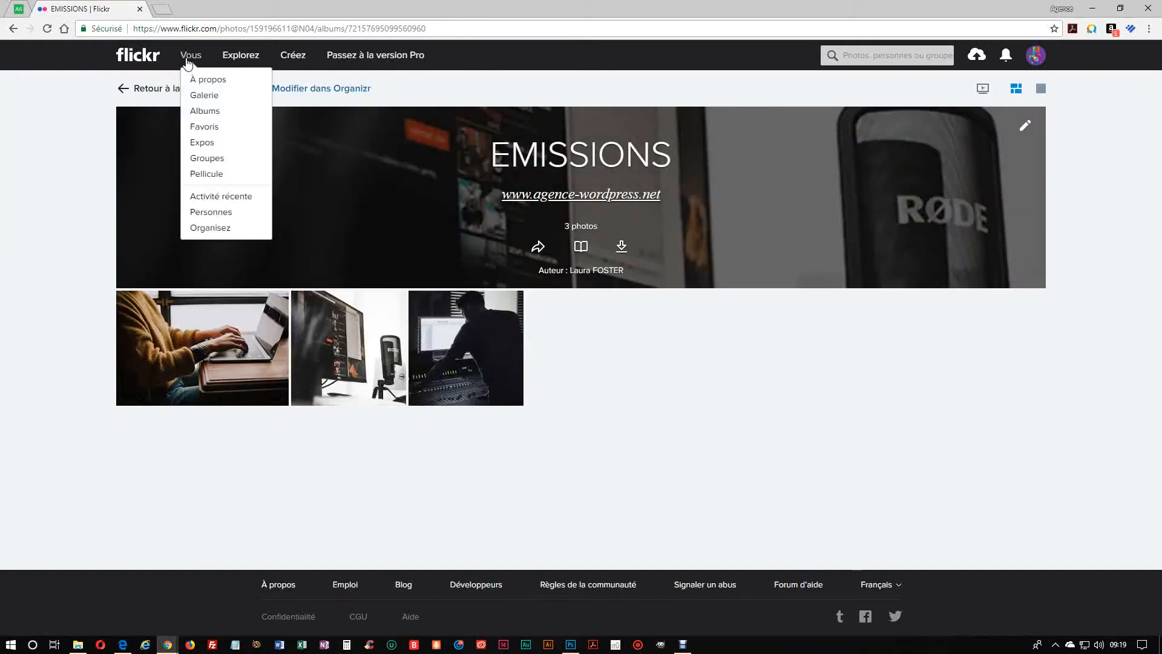
pyautogui.click(206, 176)
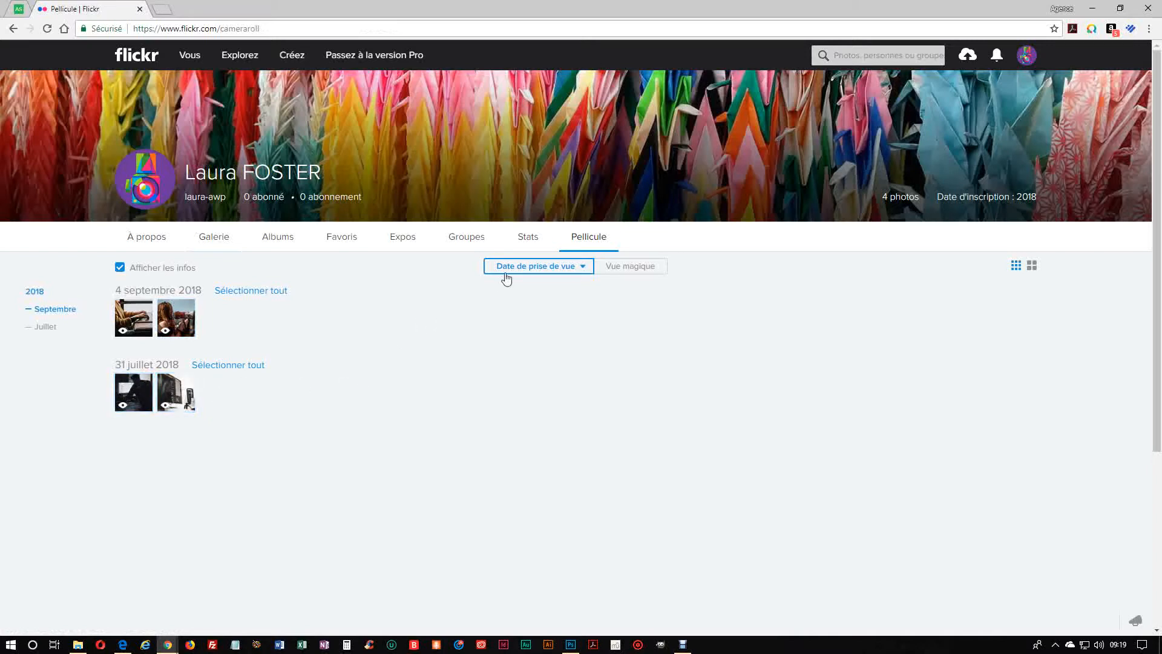
pyautogui.click(530, 273)
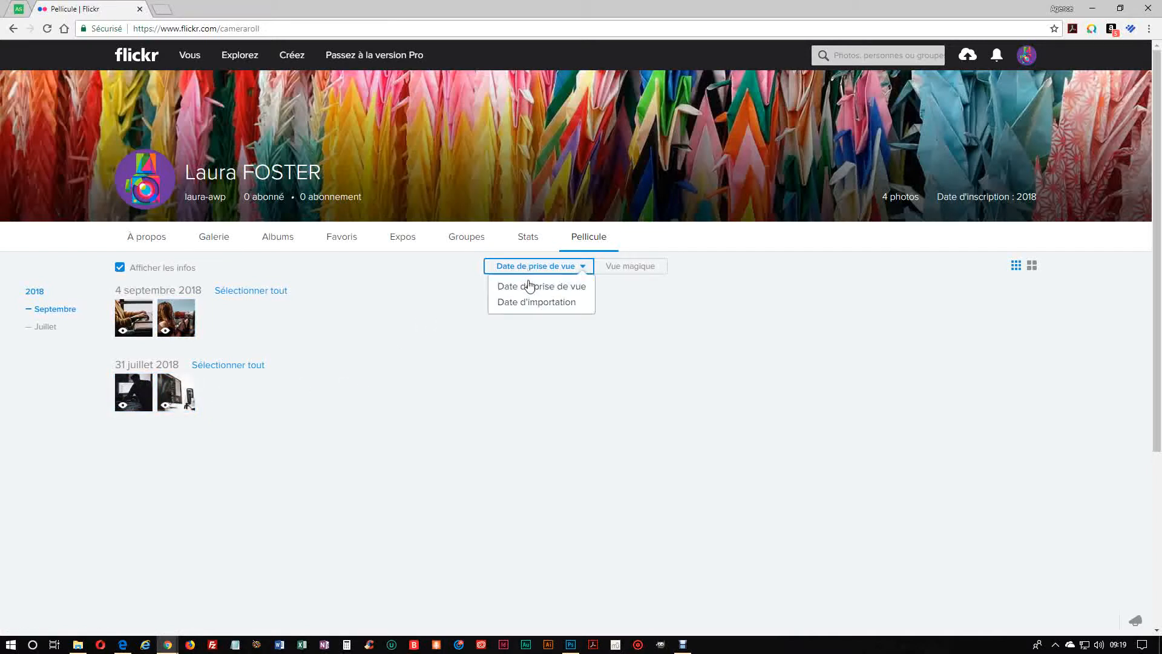
pyautogui.click(538, 303)
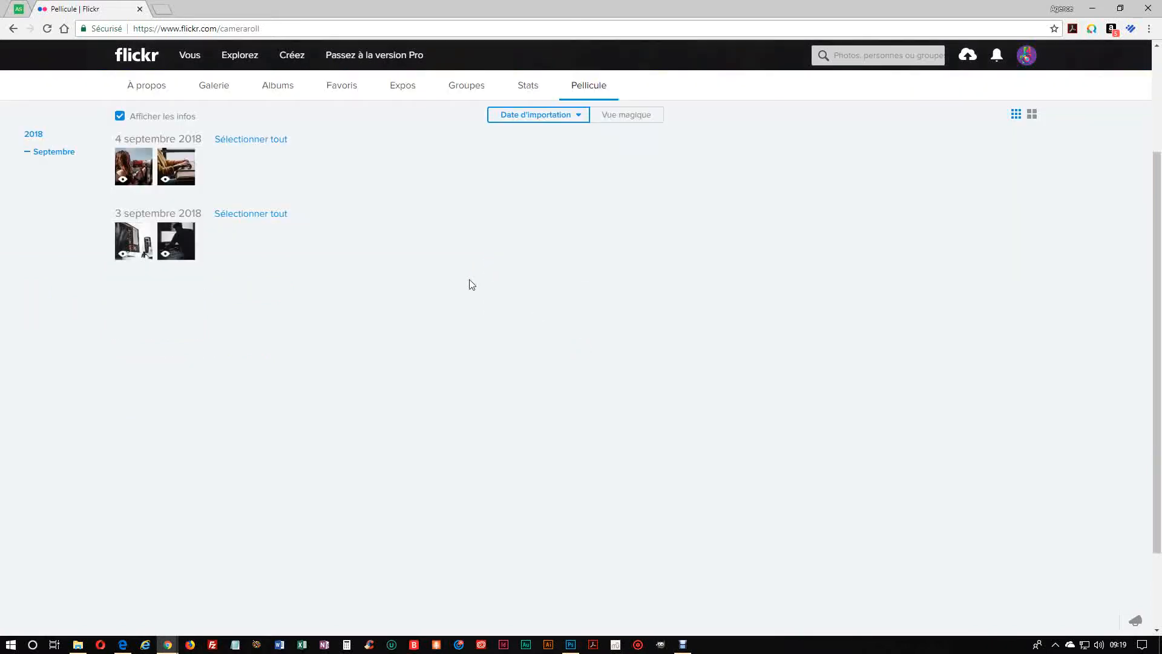
pyautogui.click(519, 115)
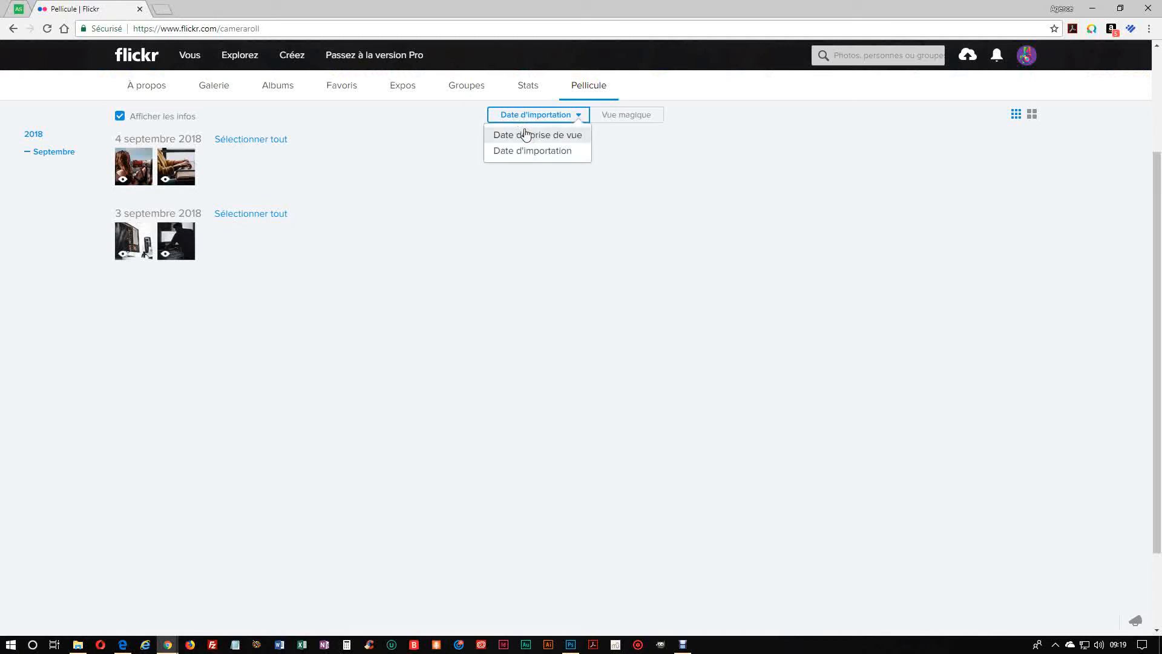
pyautogui.click(525, 133)
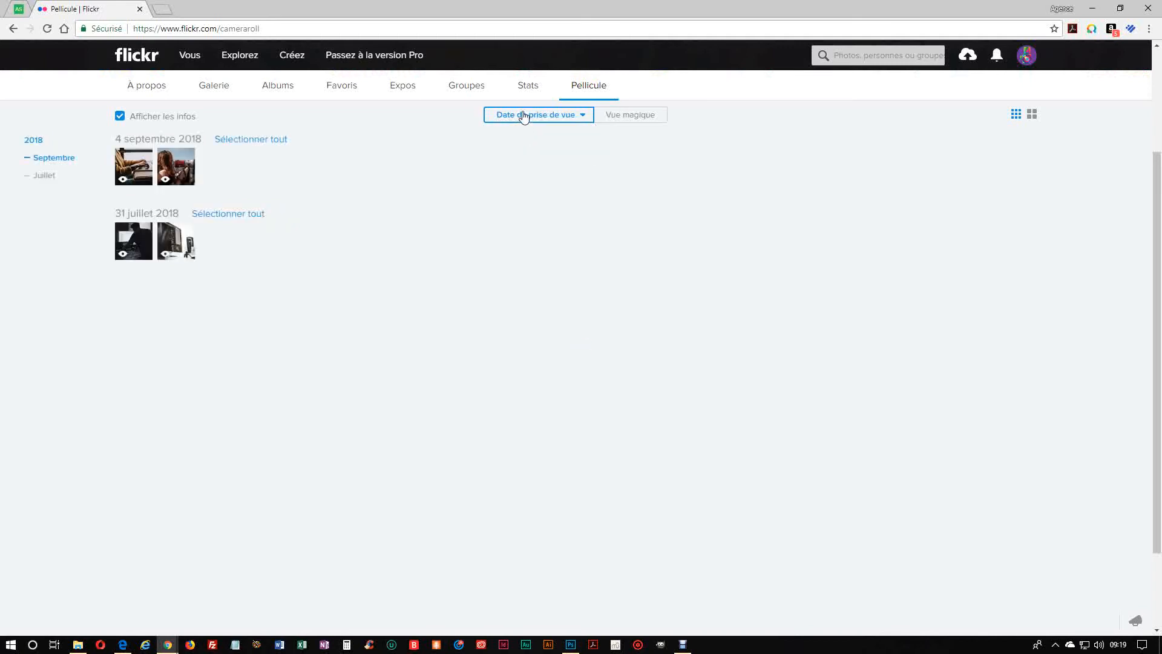
pyautogui.click(524, 115)
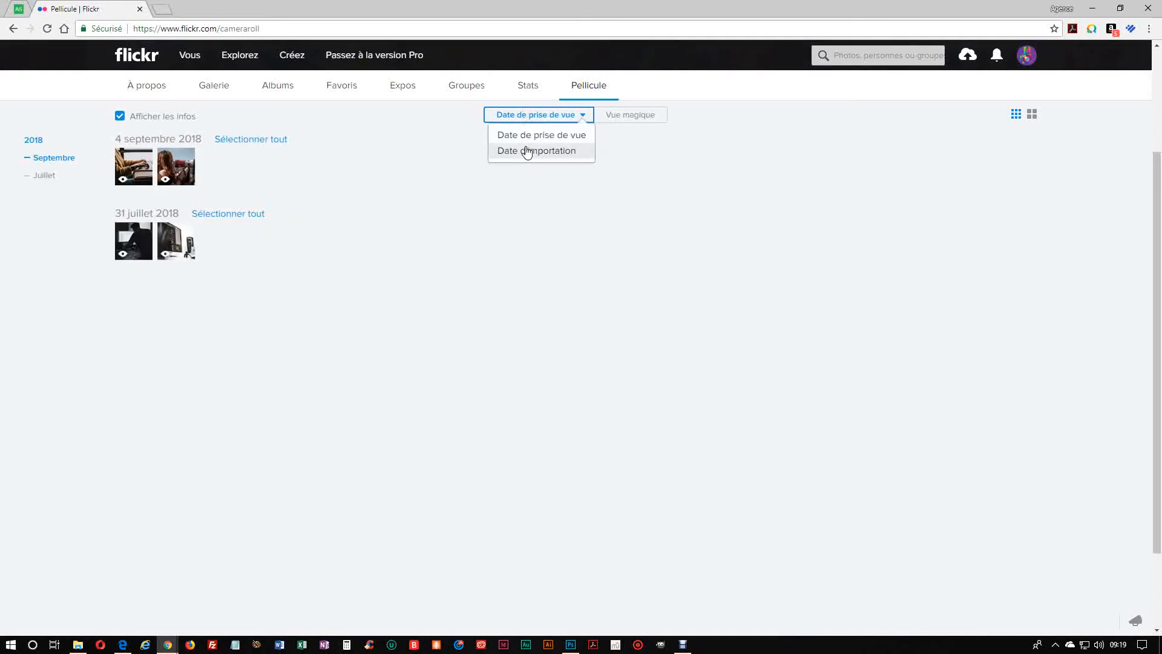
pyautogui.click(526, 151)
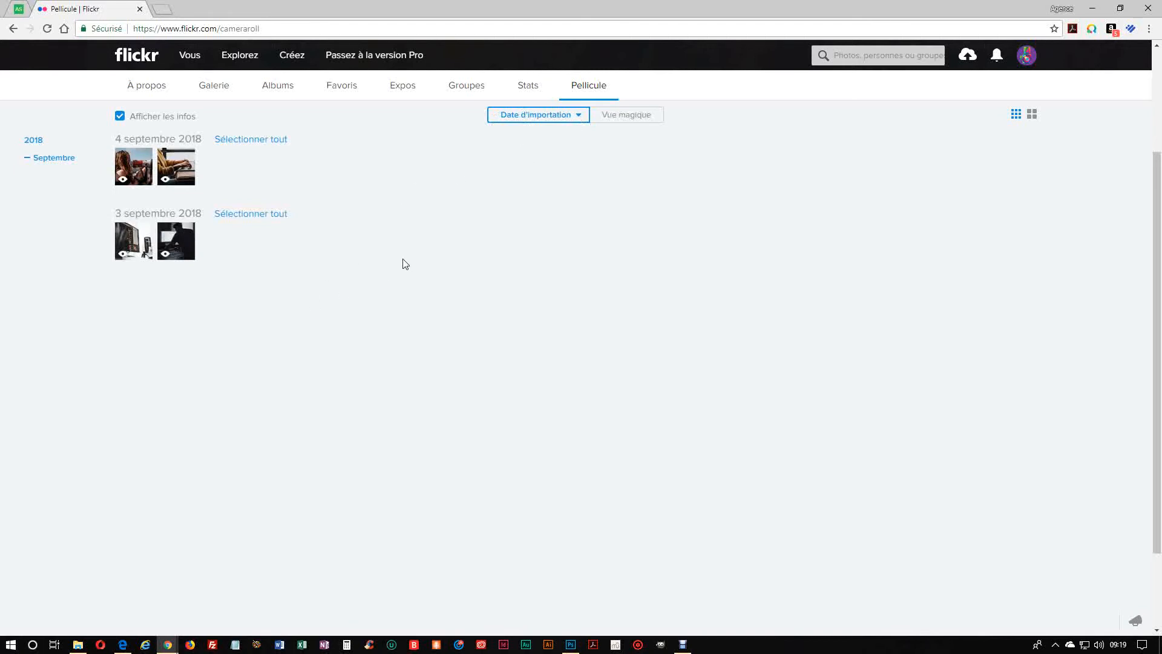
# - Permanently delete the laptop photo from the camera roll, and open the EMISSIONS album to check its contents
pyautogui.click(171, 170)
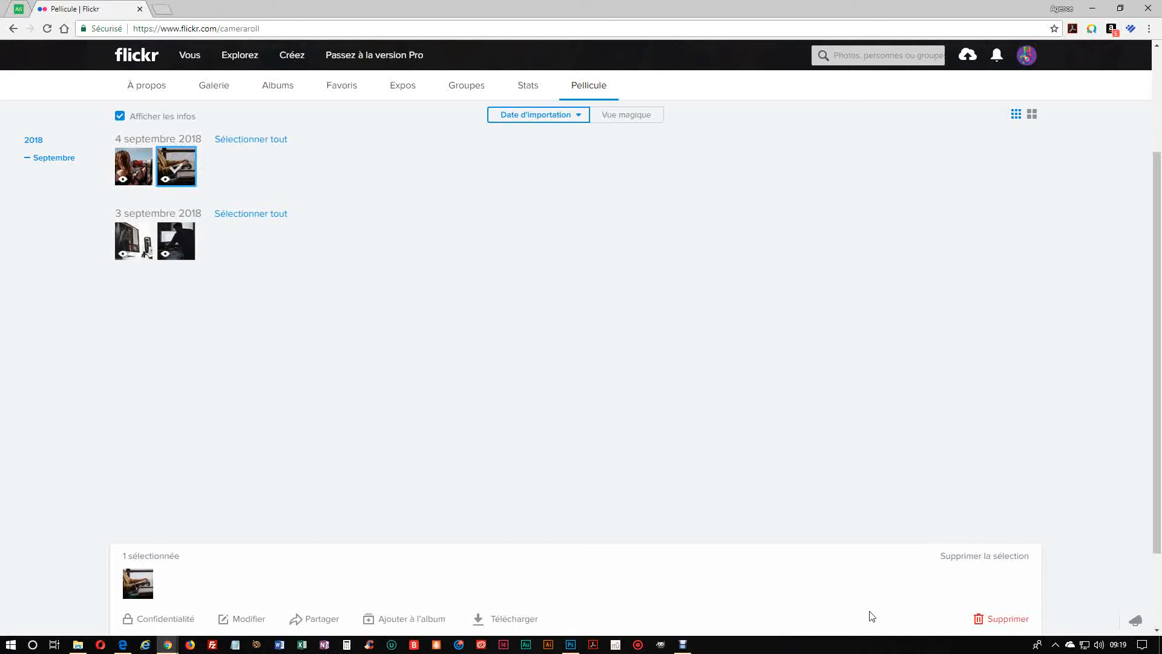
pyautogui.click(1006, 619)
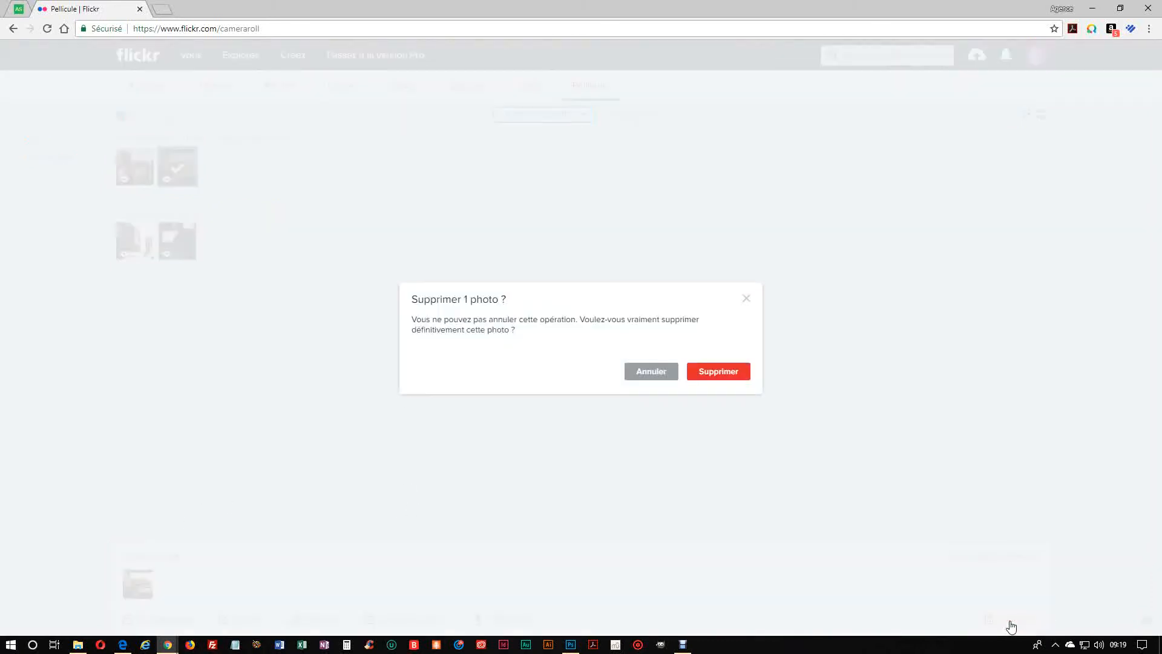
pyautogui.click(718, 371)
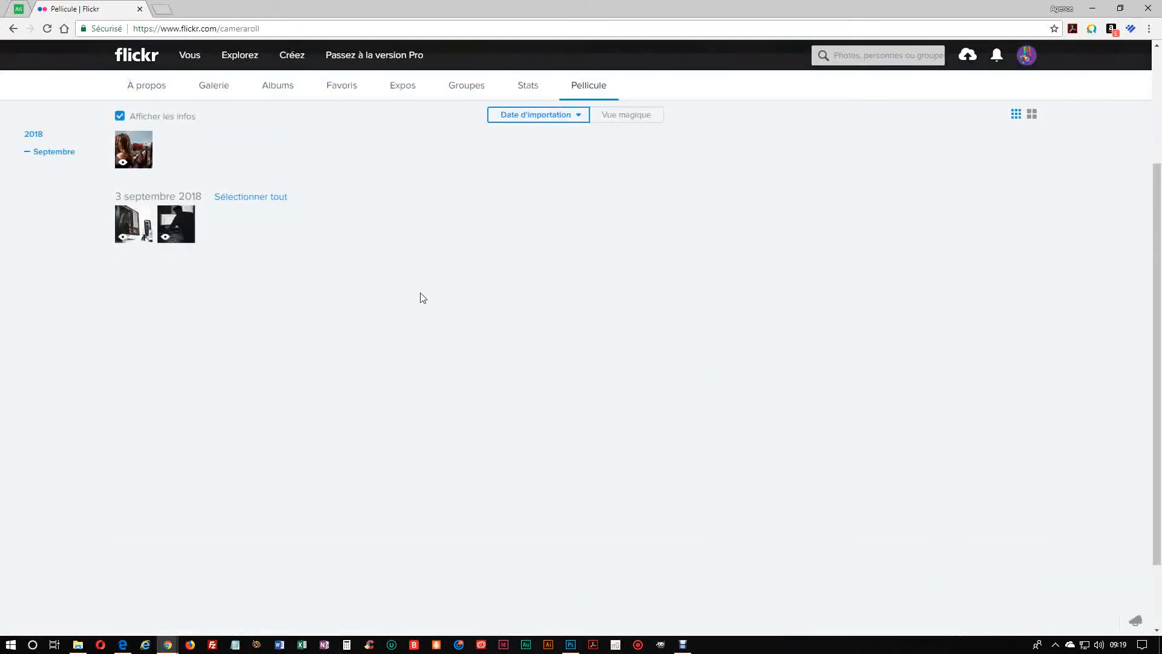
pyautogui.click(277, 88)
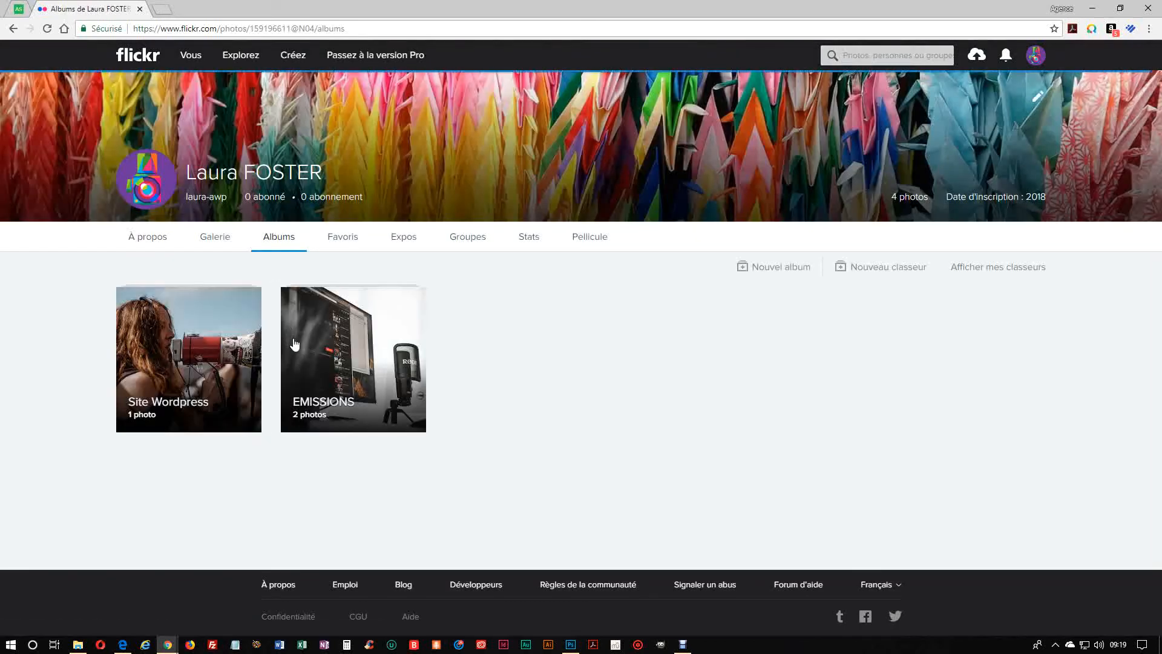
pyautogui.click(345, 334)
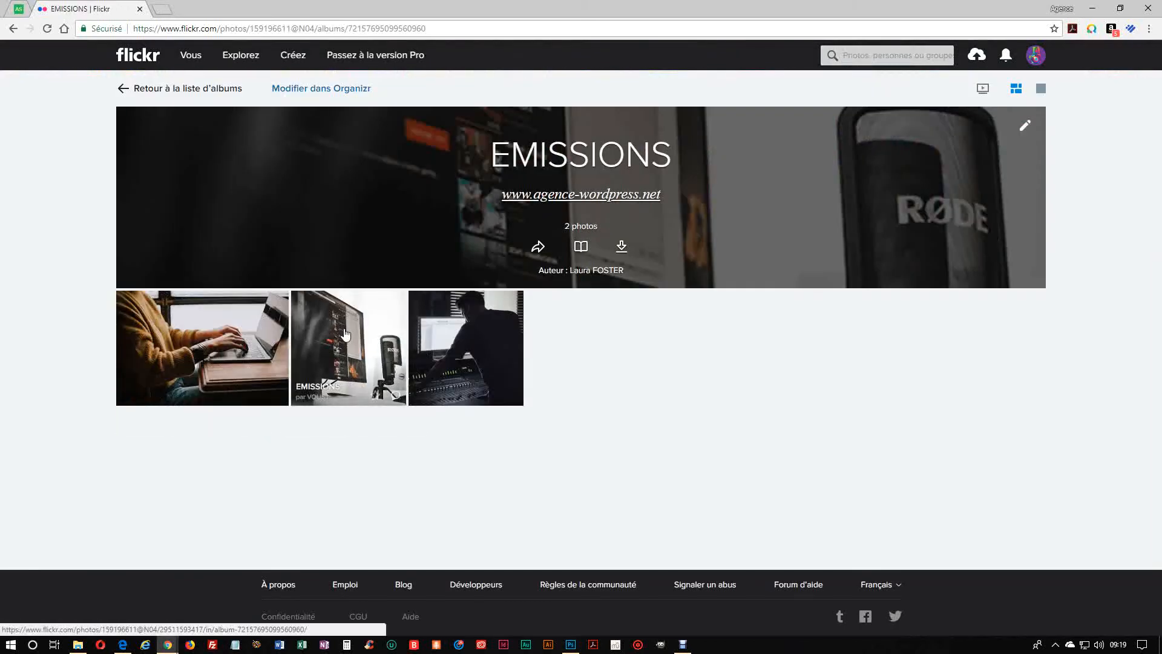
# - Check the EMISSIONS album's photos in Organizr and on its reopened album page, and return to the albums list
pyautogui.click(310, 90)
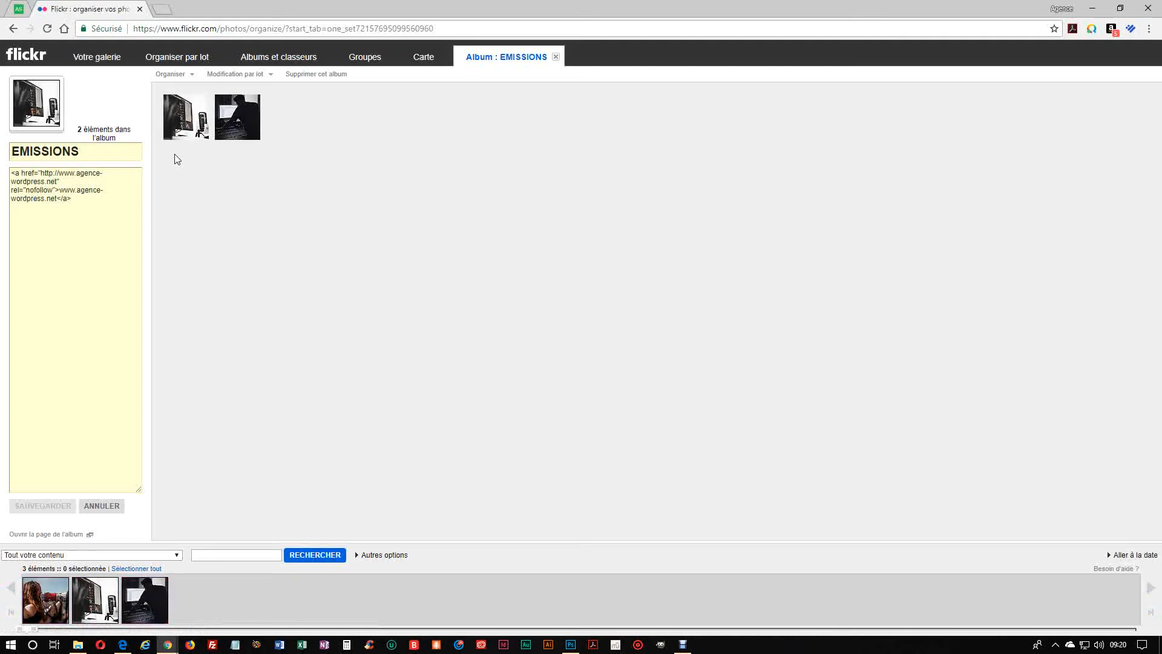
pyautogui.click(90, 62)
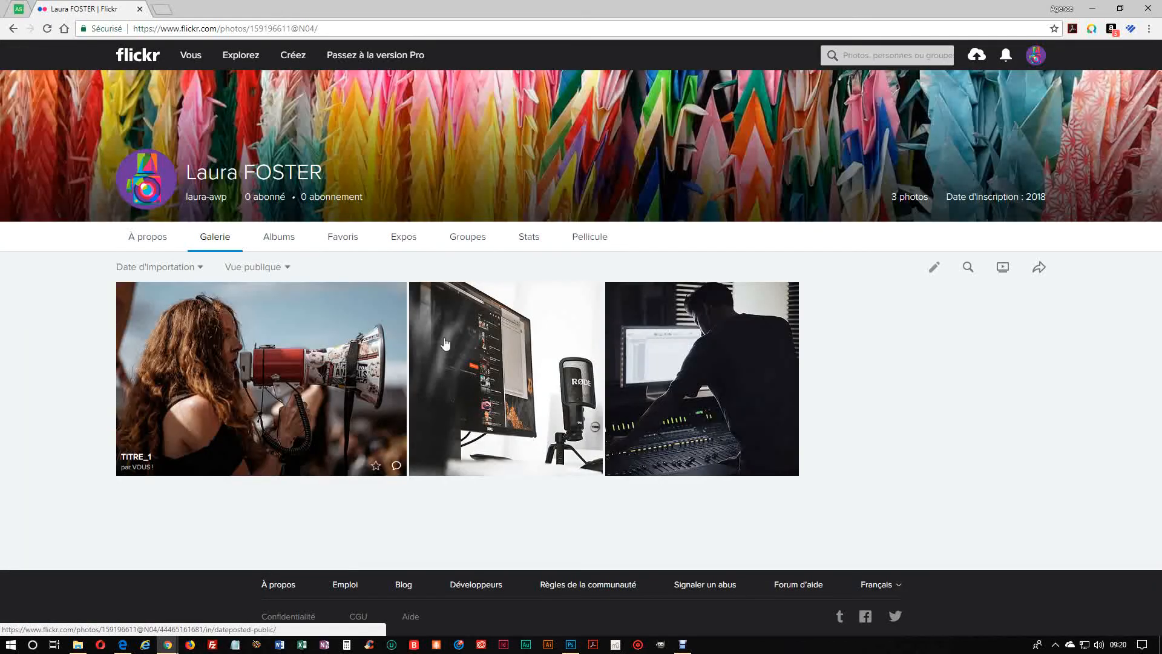
pyautogui.click(290, 239)
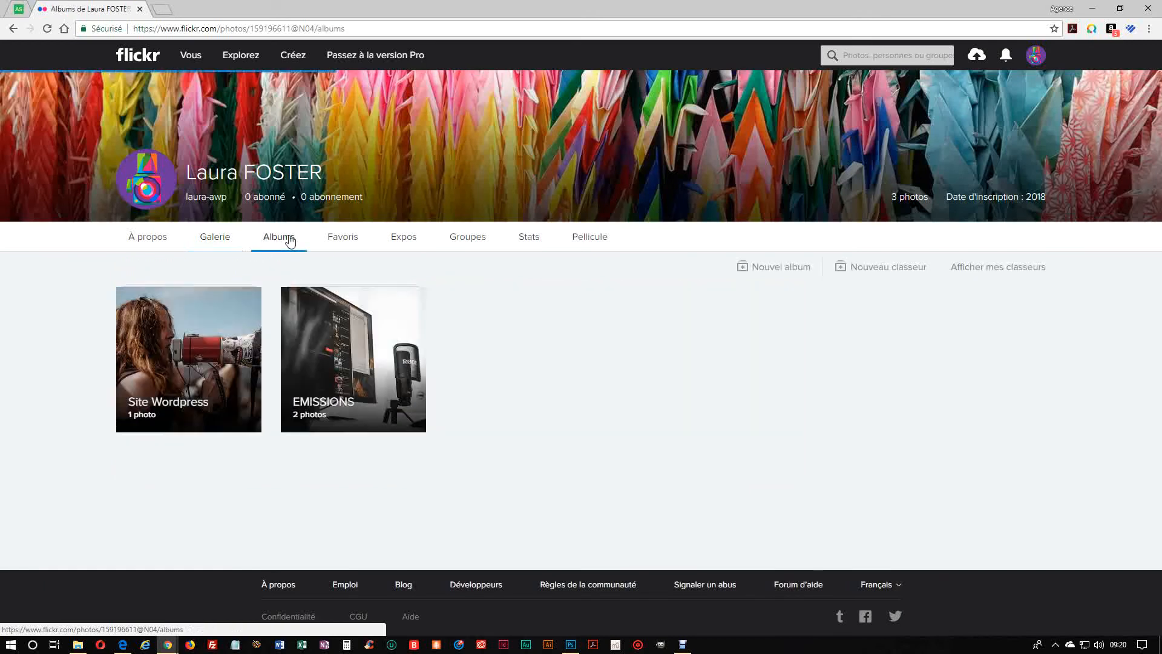
pyautogui.click(336, 369)
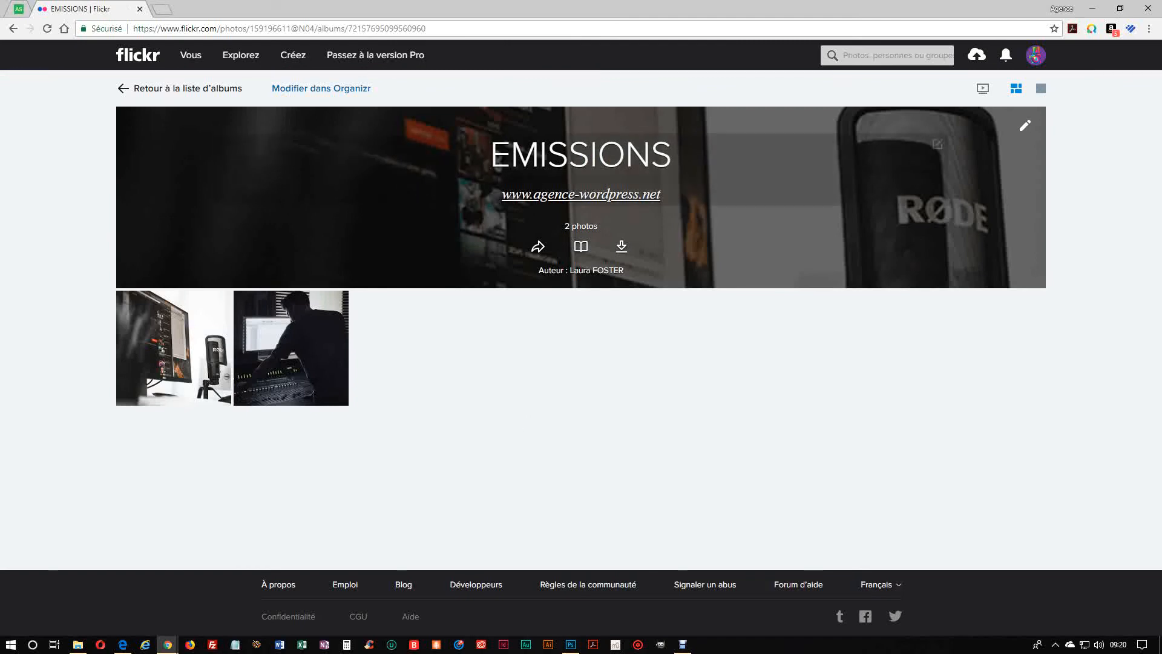
pyautogui.moveTo(190, 55)
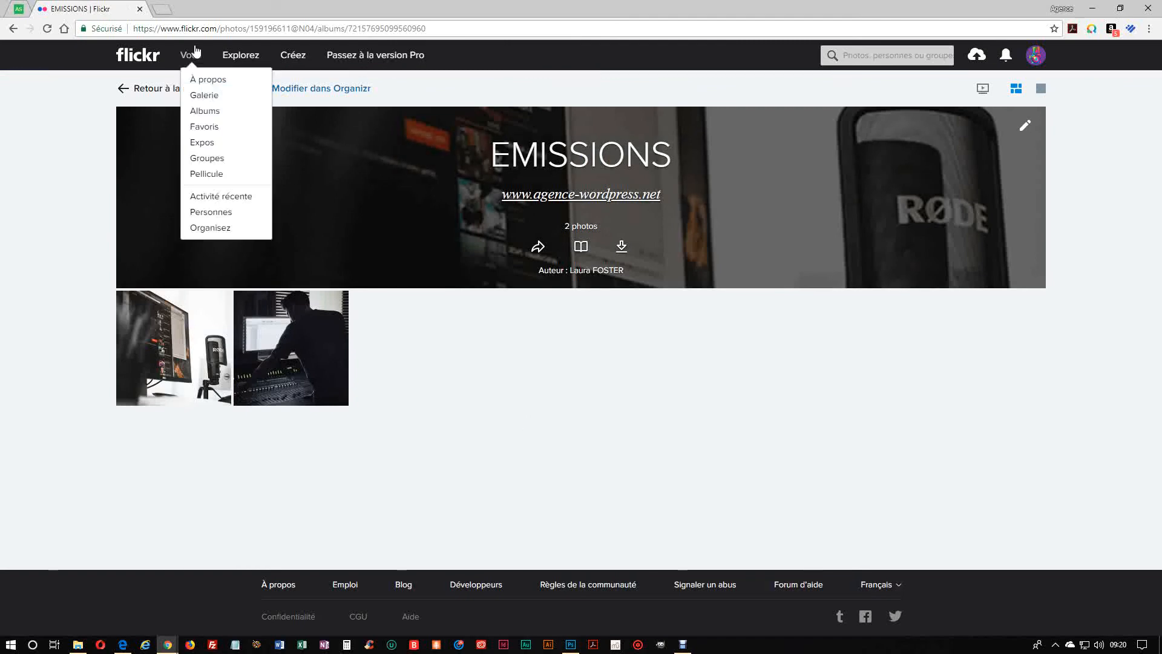
pyautogui.click(204, 111)
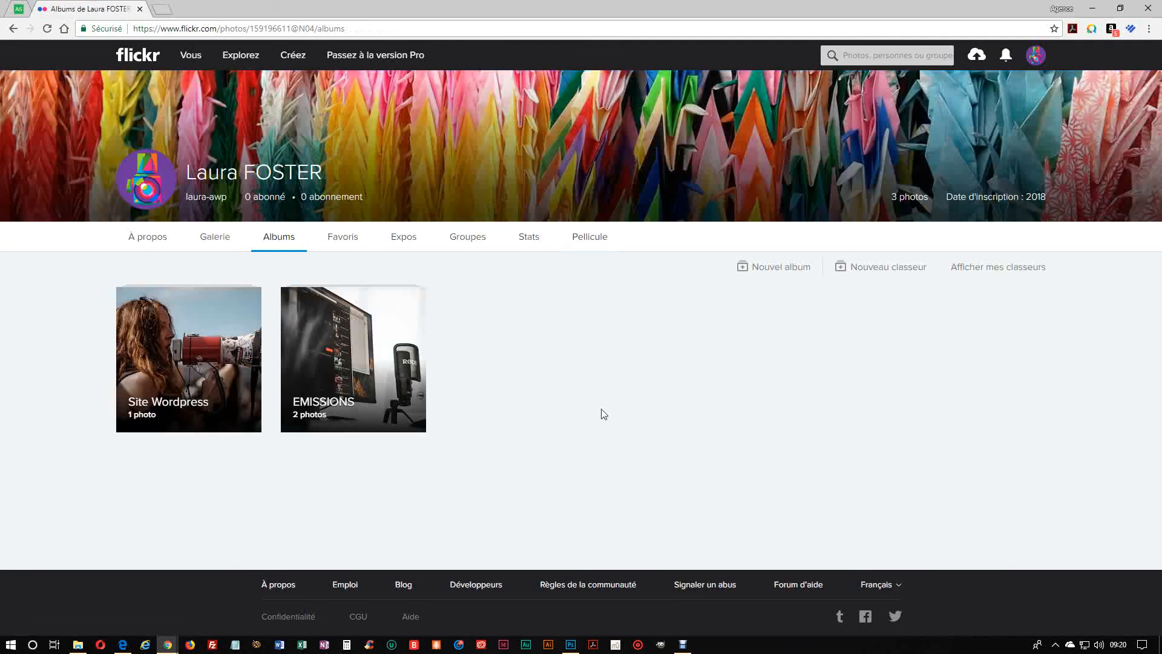